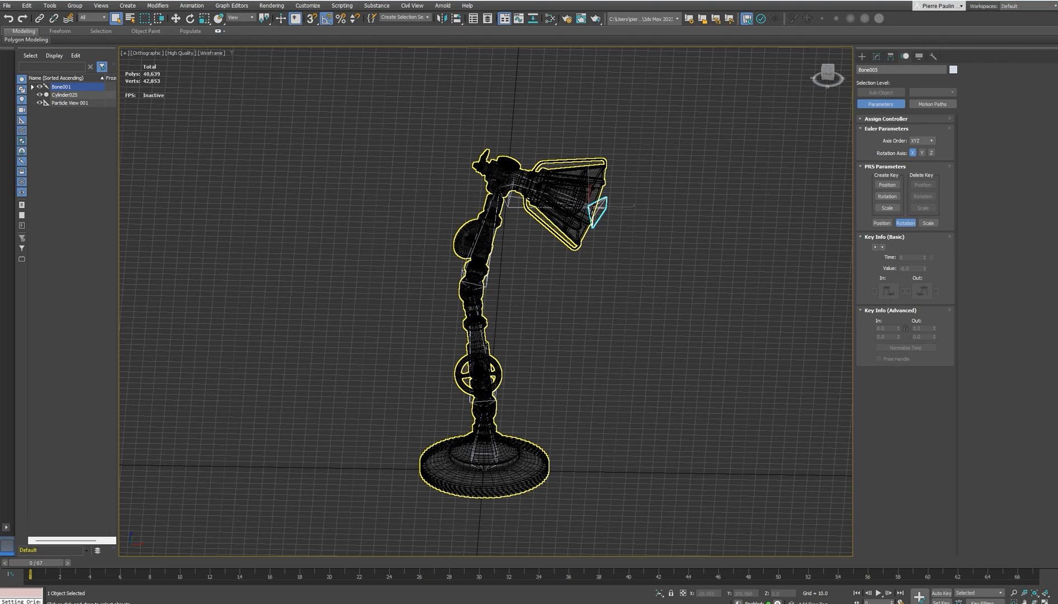
Hide the geometry category so only the lamp's bone chain is displayed
middle_click_drag(599, 332, 627, 336, "alt")
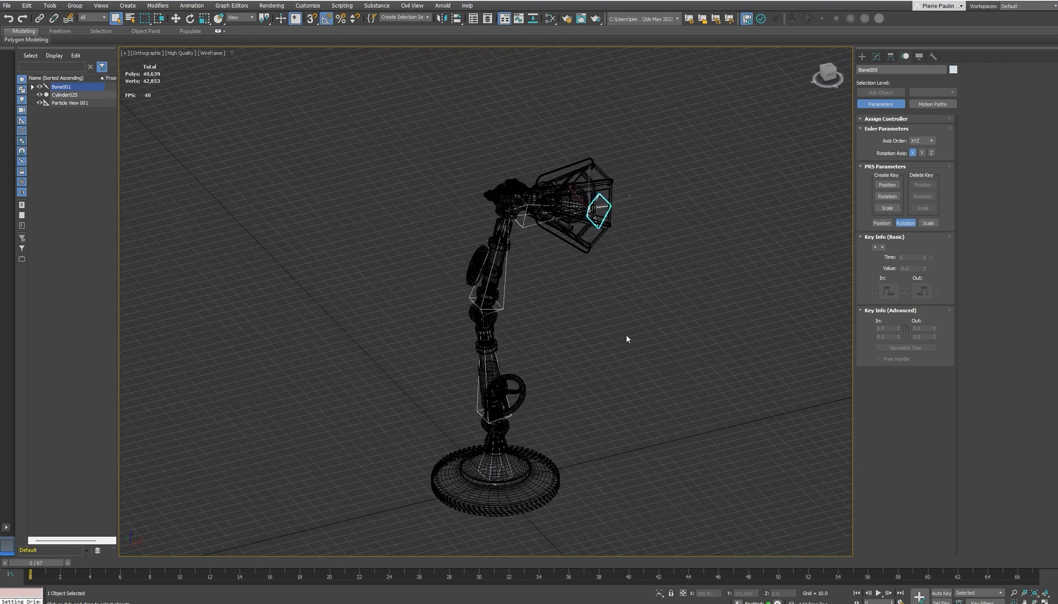
left_click(919, 56)
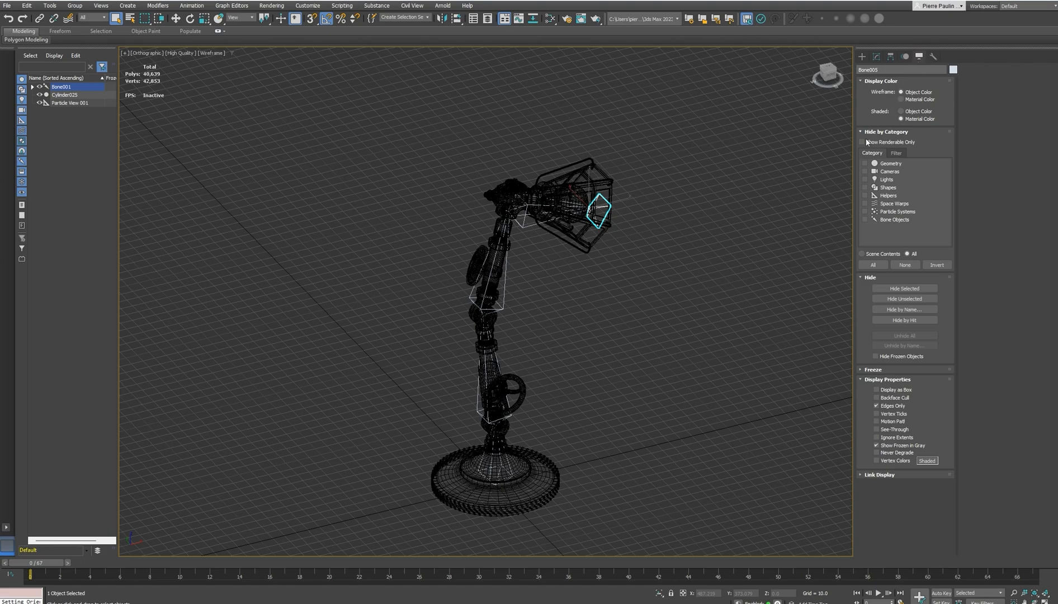
left_click(867, 164)
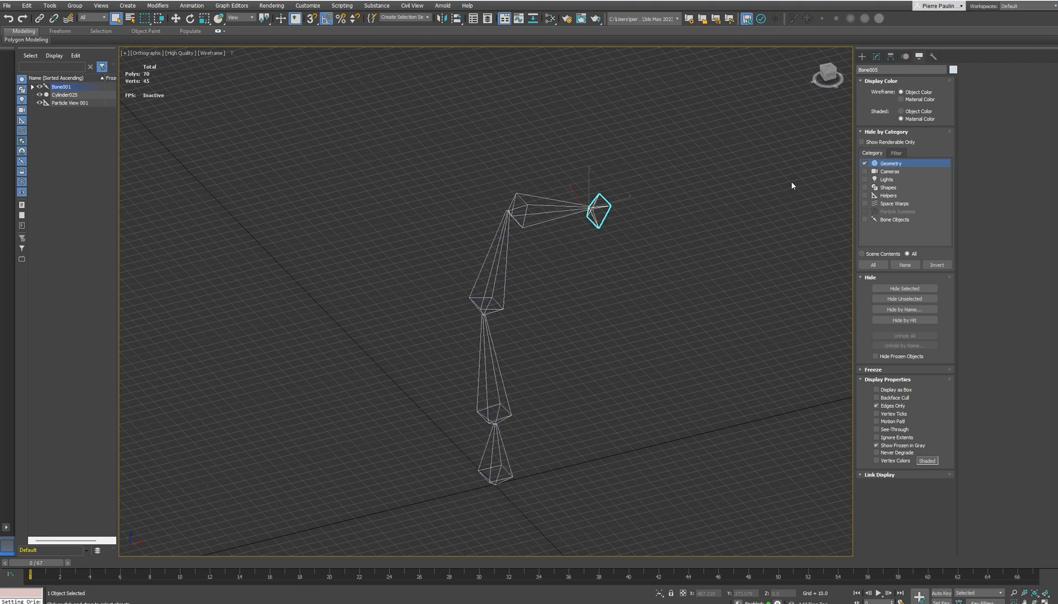
Try posing the lamp arm by rotating Bone002, Bone003 and Bone004 one by one, and undo the rotations
left_click(539, 210)
middle_click_drag(539, 210, 511, 229, "alt")
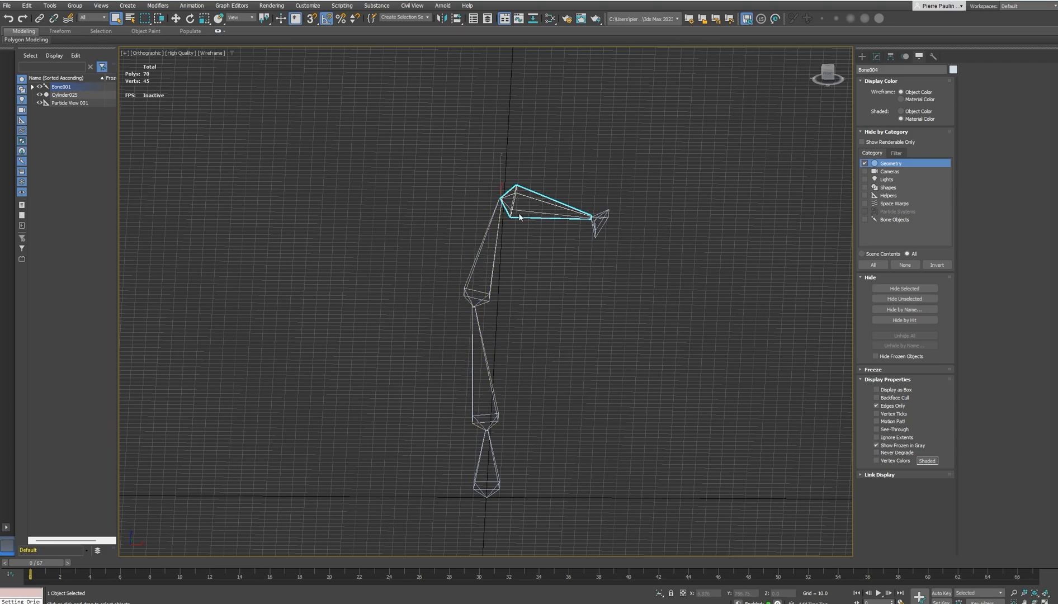
left_click(490, 372)
key("e")
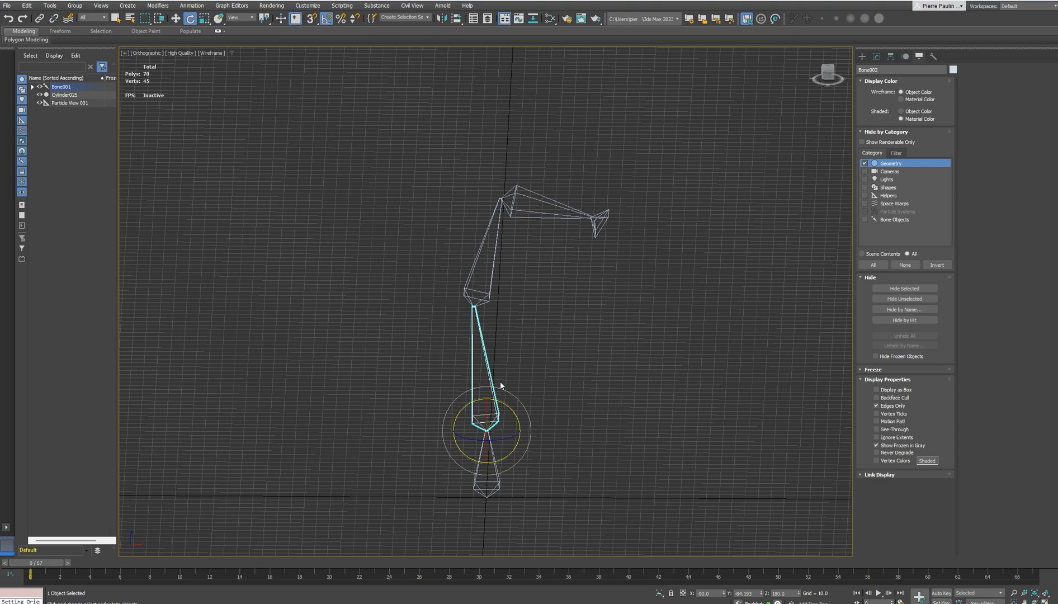
left_click_drag(503, 401, 512, 412)
left_click(593, 330)
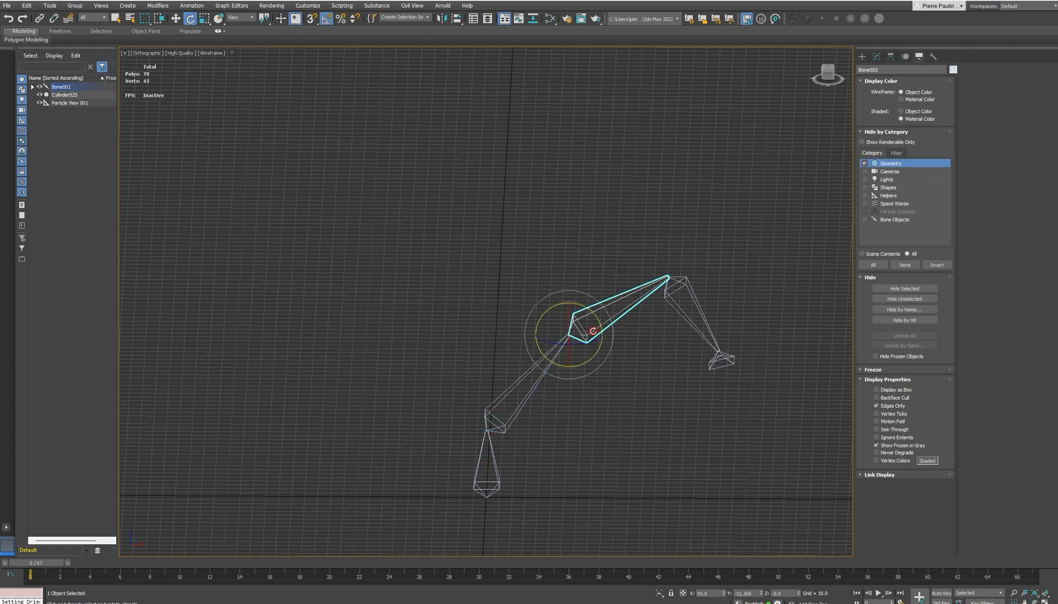
left_click_drag(600, 316, 644, 386)
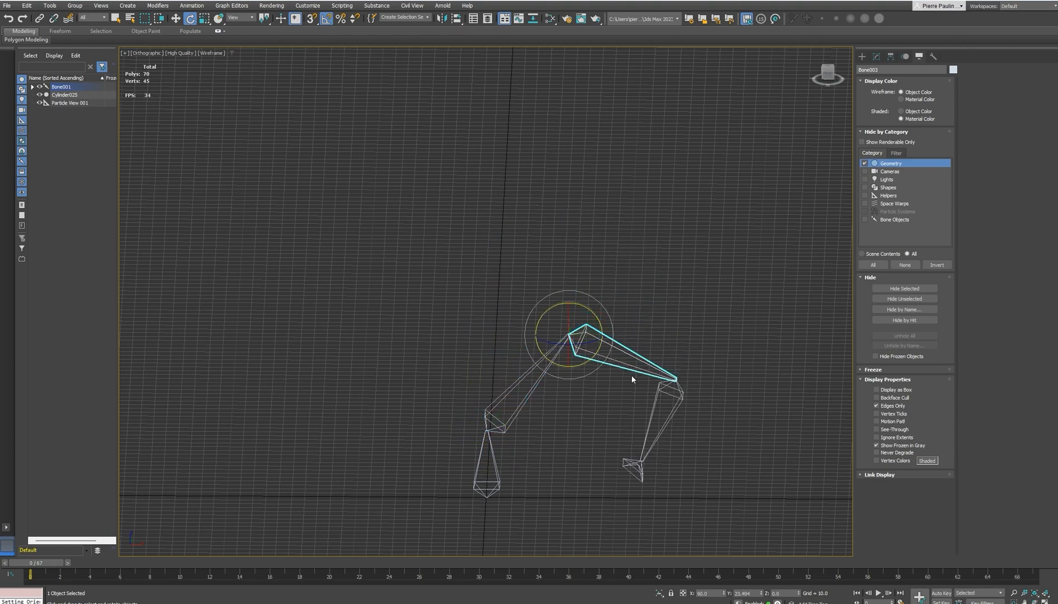
left_click(669, 416)
left_click_drag(708, 369, 700, 328)
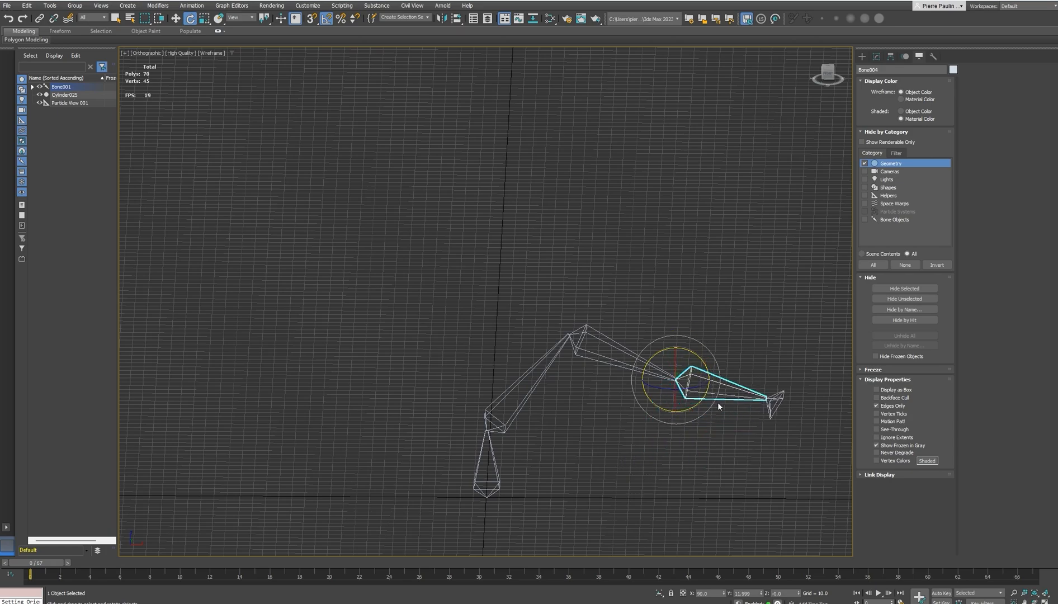
key("ctrl+z")
key("ctrl+z")
key("ctrl+z")
key("ctrl+z")
key("ctrl+z")
key("ctrl+z")
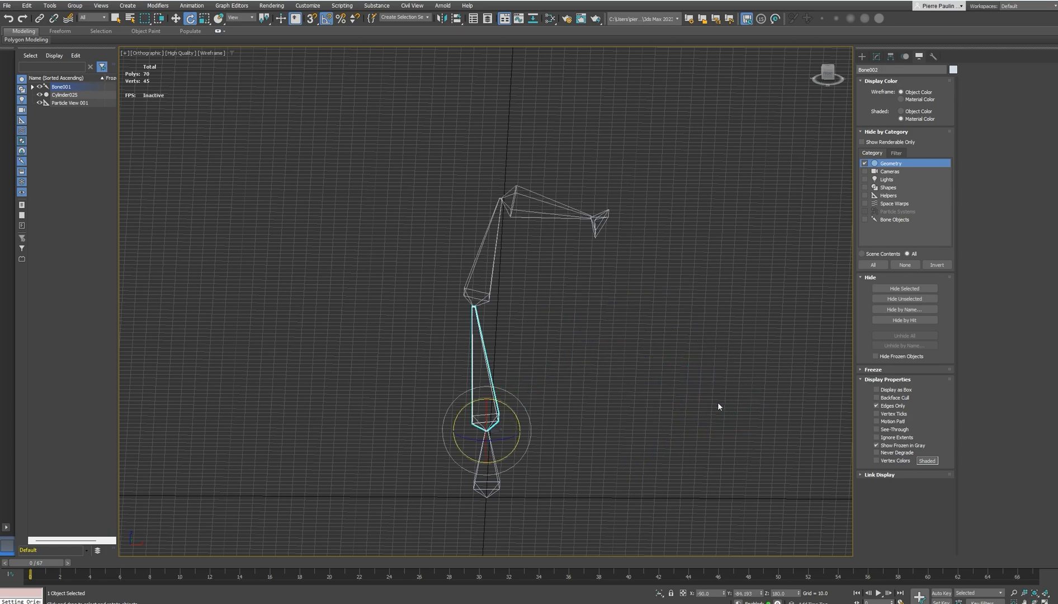
Create an HI Solver IK chain from Bone002 to Bone004, the head bone at the top of the arm
key("w")
mouse_move(558, 354)
middle_mouse_down("alt")
mouse_move(588, 361)
mouse_move(559, 355)
middle_mouse_up("alt")
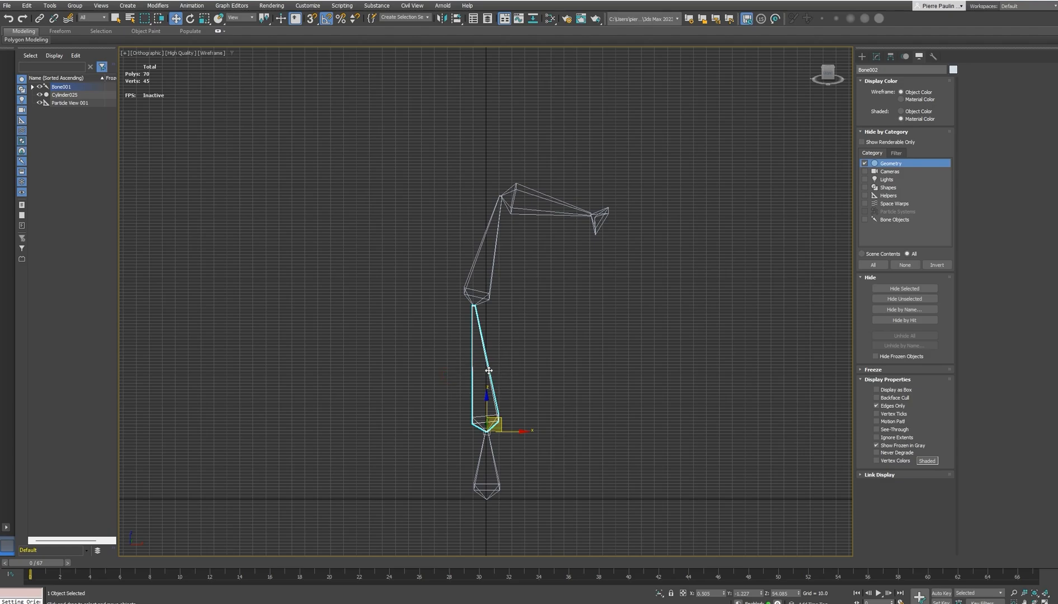
left_click(189, 6)
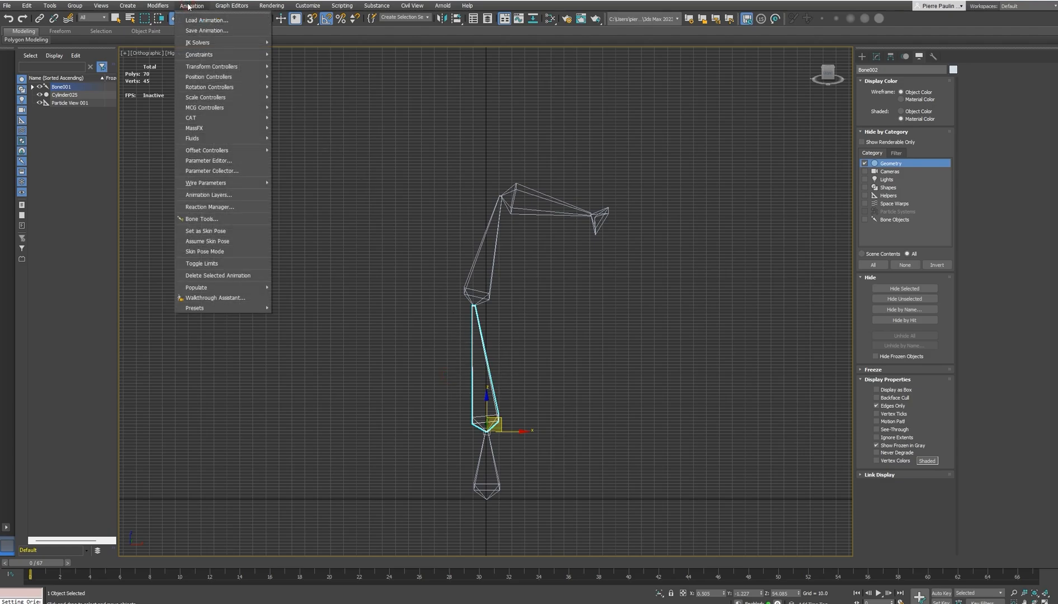
mouse_move(206, 46)
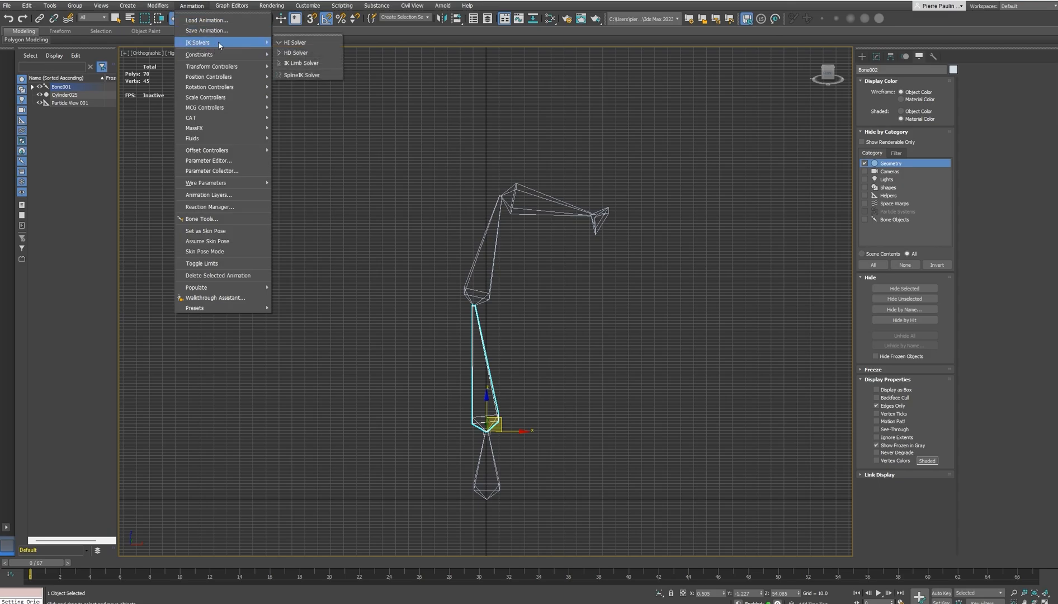
left_click(301, 43)
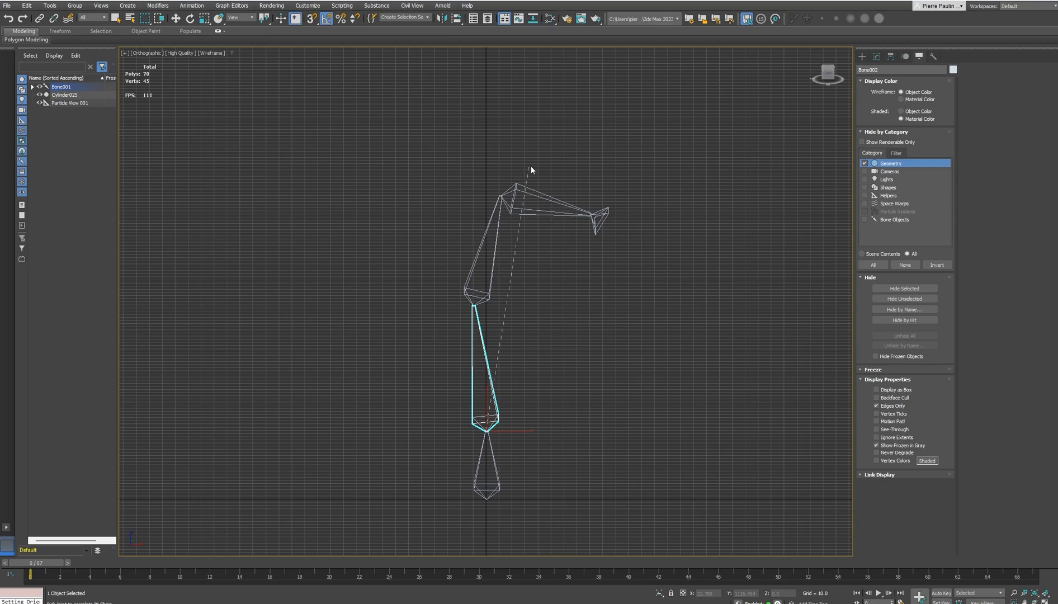
left_click(544, 193)
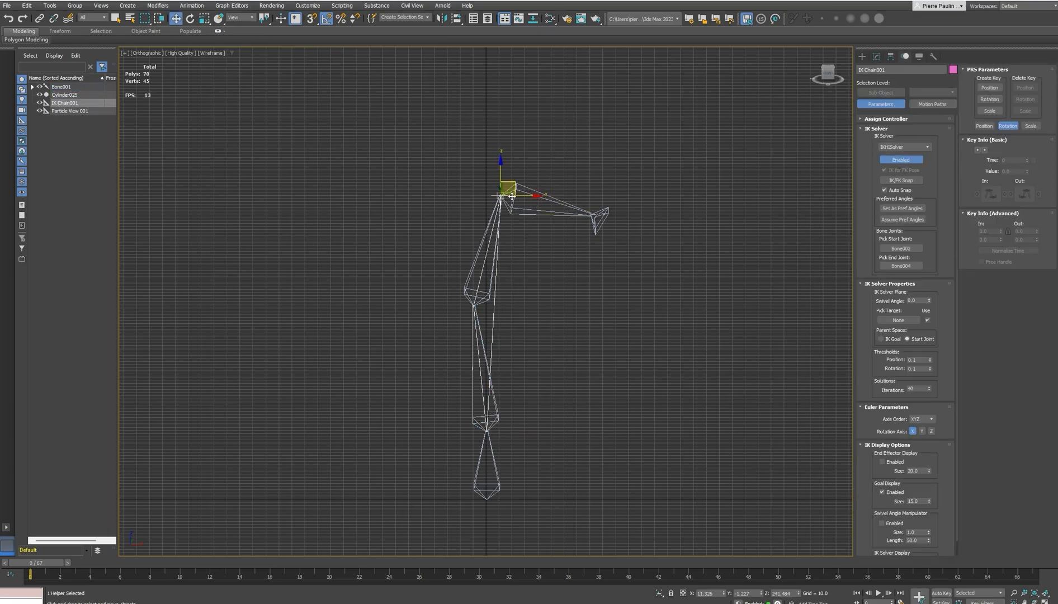
Try bending the arm by moving the IK goal at the head joint, and undo the move
middle_click_drag(521, 213, 546, 255)
scroll(515, 223, "up", 2)
scroll(514, 222, "up", 3)
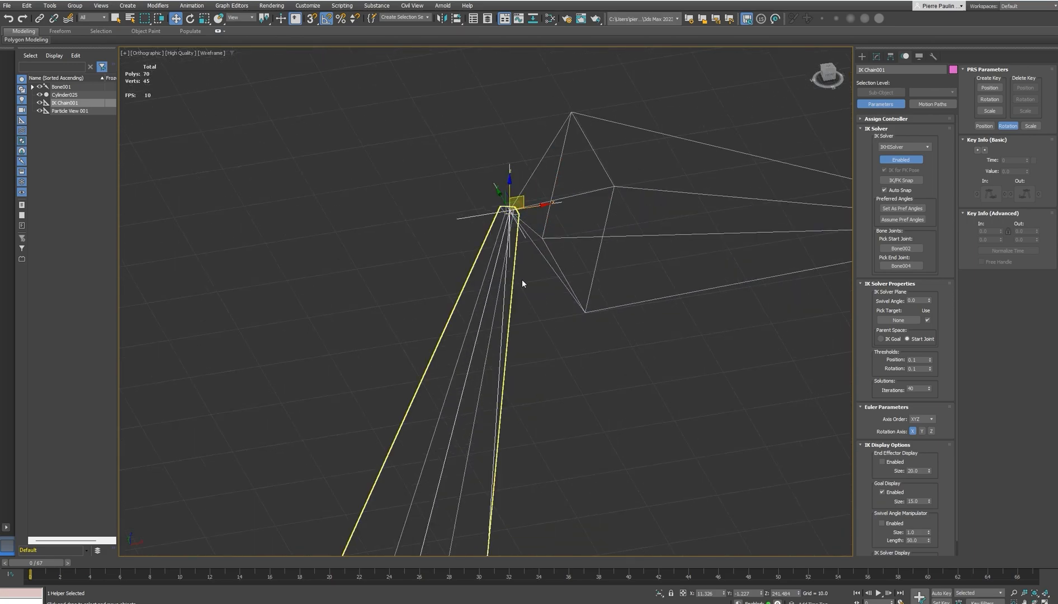
left_click(546, 285)
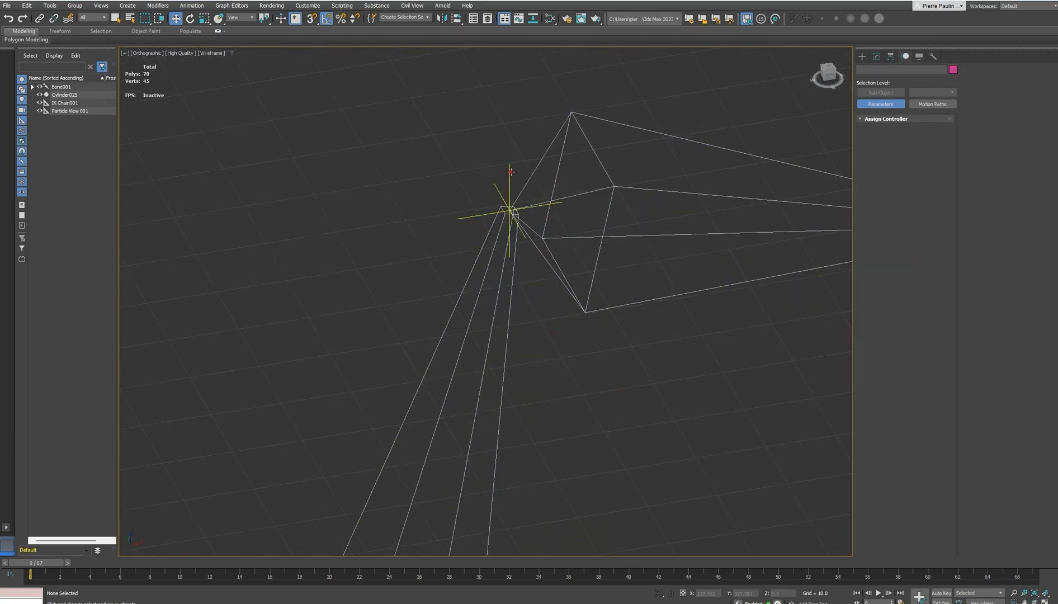
left_click(509, 210)
middle_click_drag(509, 210, 548, 151, "alt")
left_click_drag(537, 138, 591, 260)
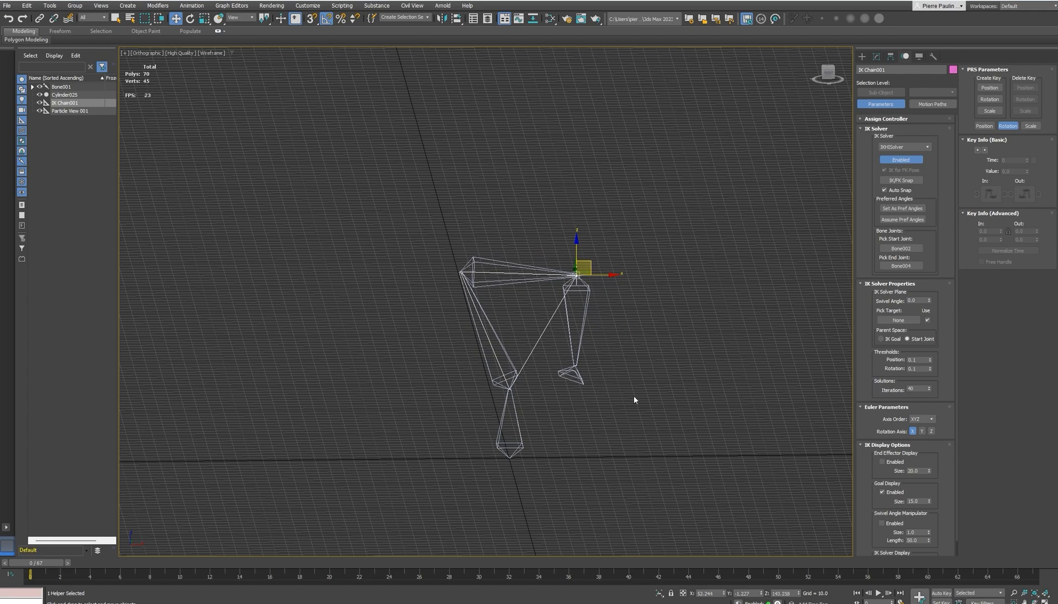
key("ctrl+z")
key("ctrl+z")
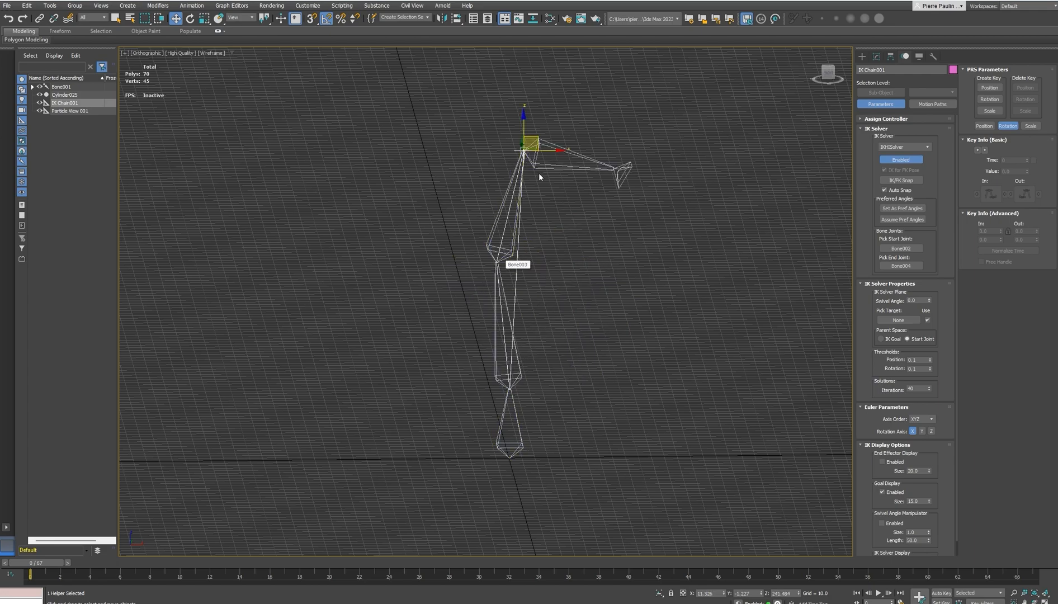
Create a Point helper on the ground grid beside the base of the bone chain
middle_click_drag(533, 107, 540, 161)
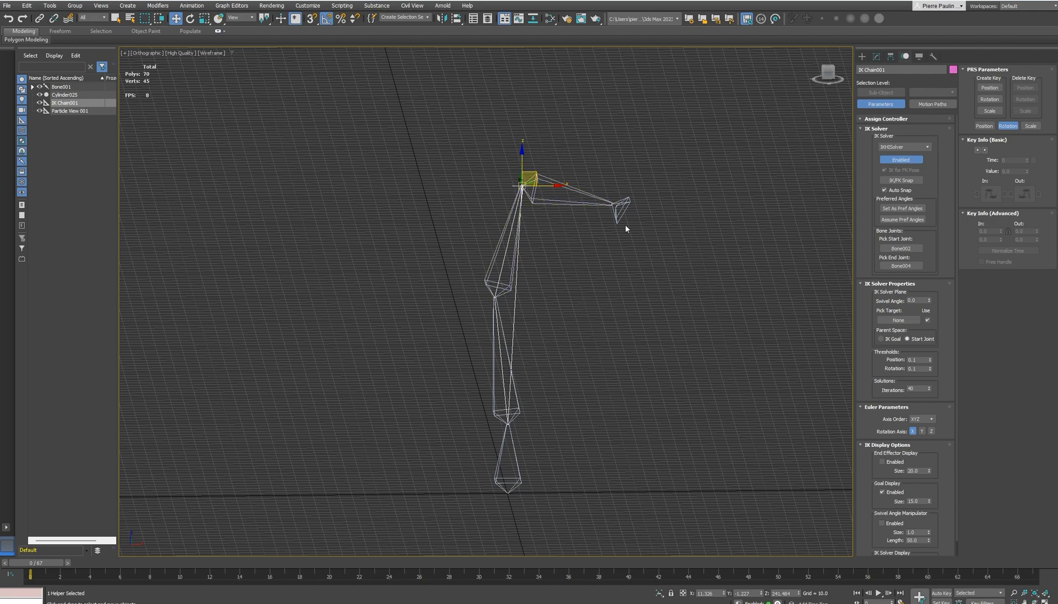
middle_click_drag(633, 336, 563, 273, "alt")
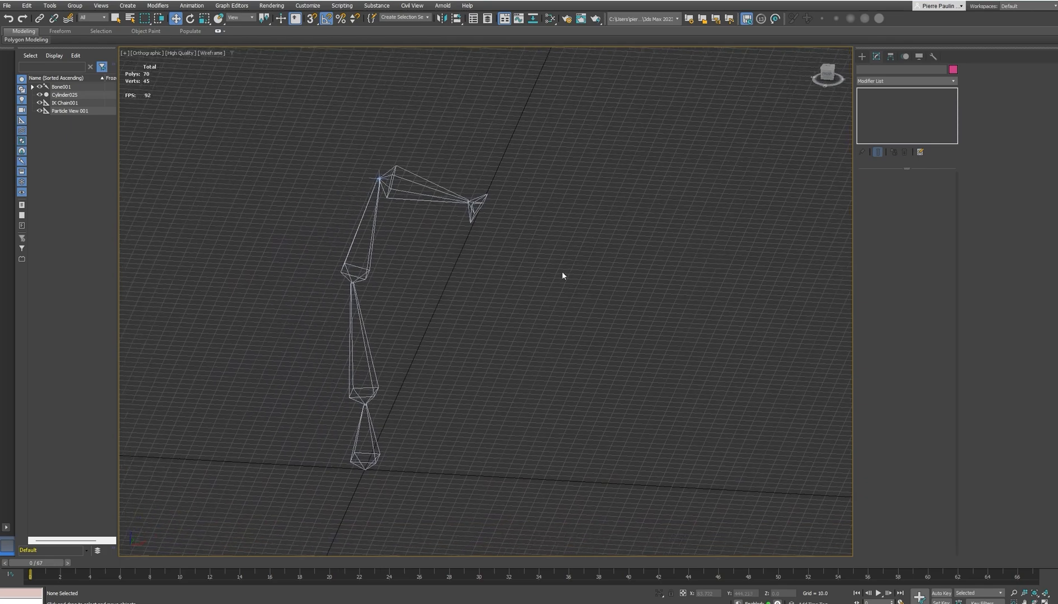
left_click(862, 56)
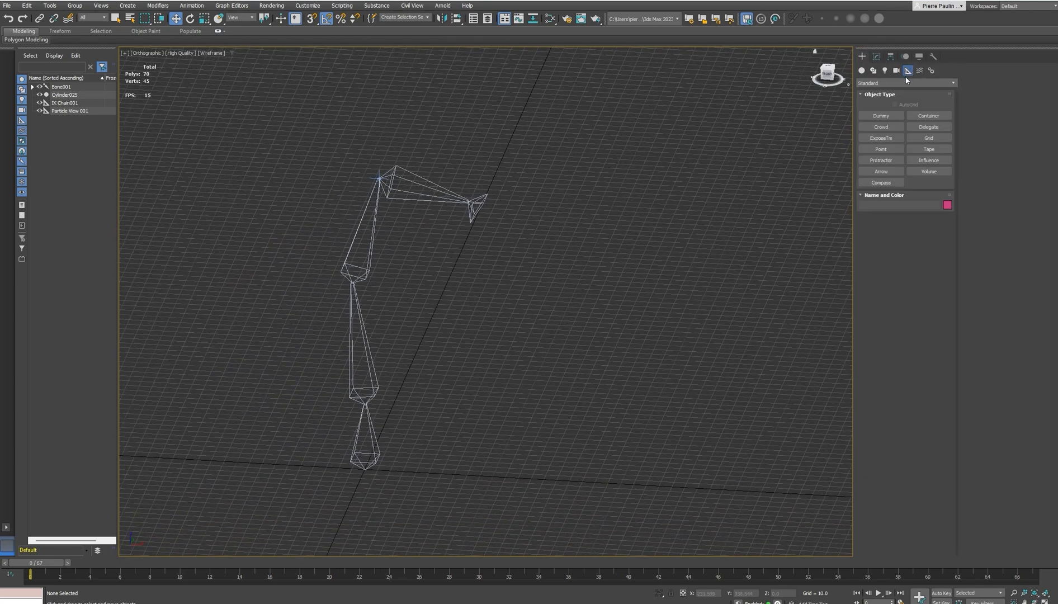
left_click(881, 149)
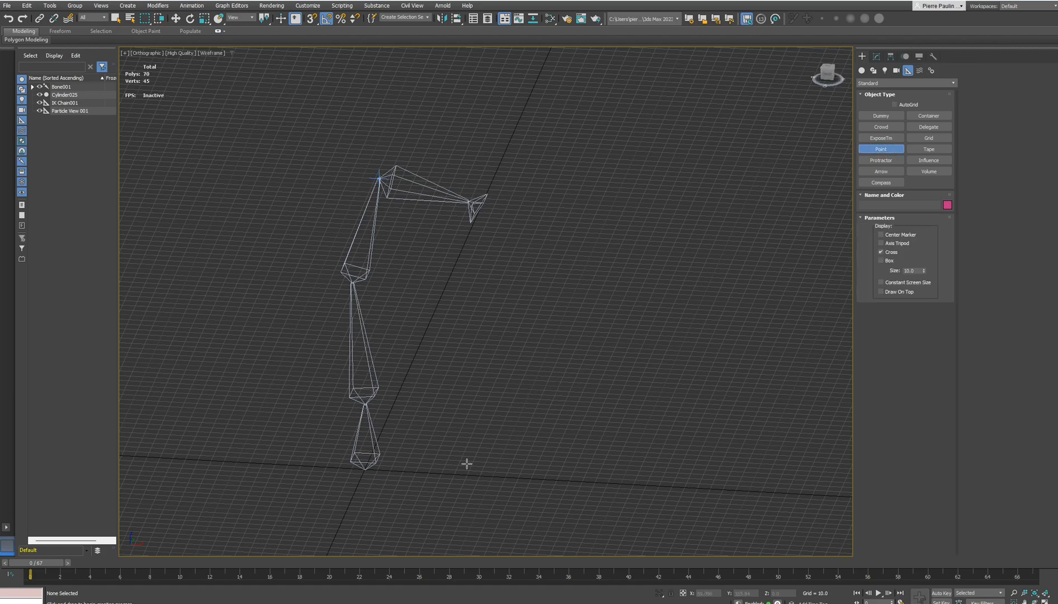
middle_click_drag(511, 406, 557, 385)
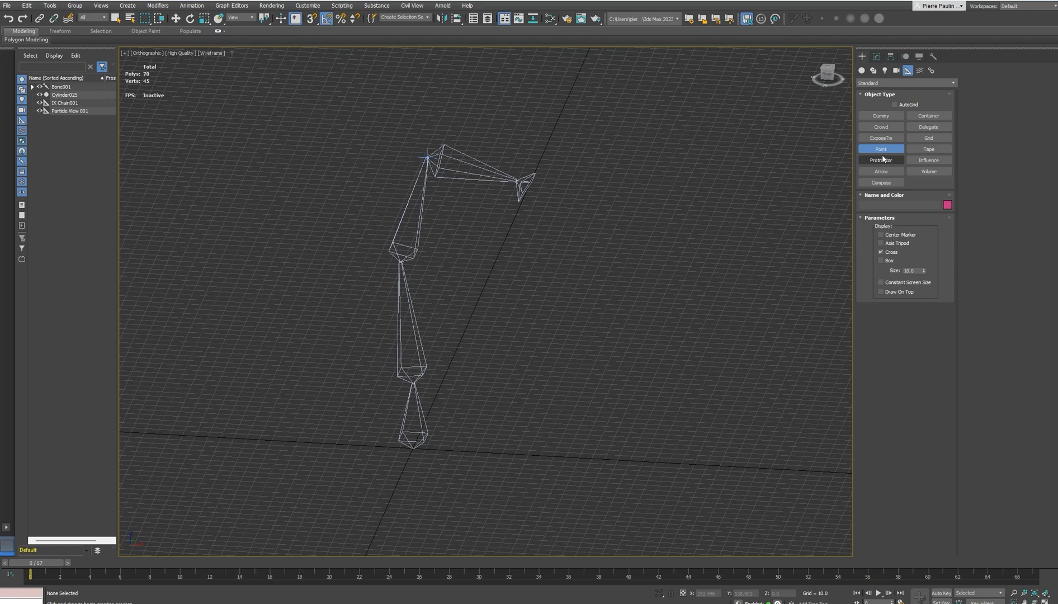
left_click(521, 458)
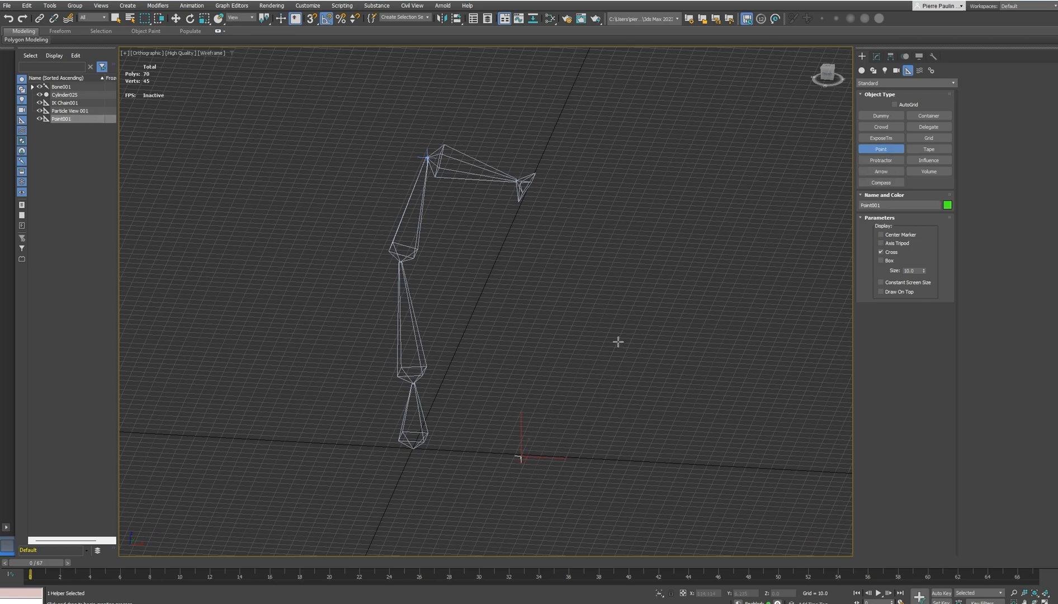
right_click(628, 295)
Move the Point helper up beneath the head bone, to about X 33 and Z 200
scroll(582, 423, "up", 1)
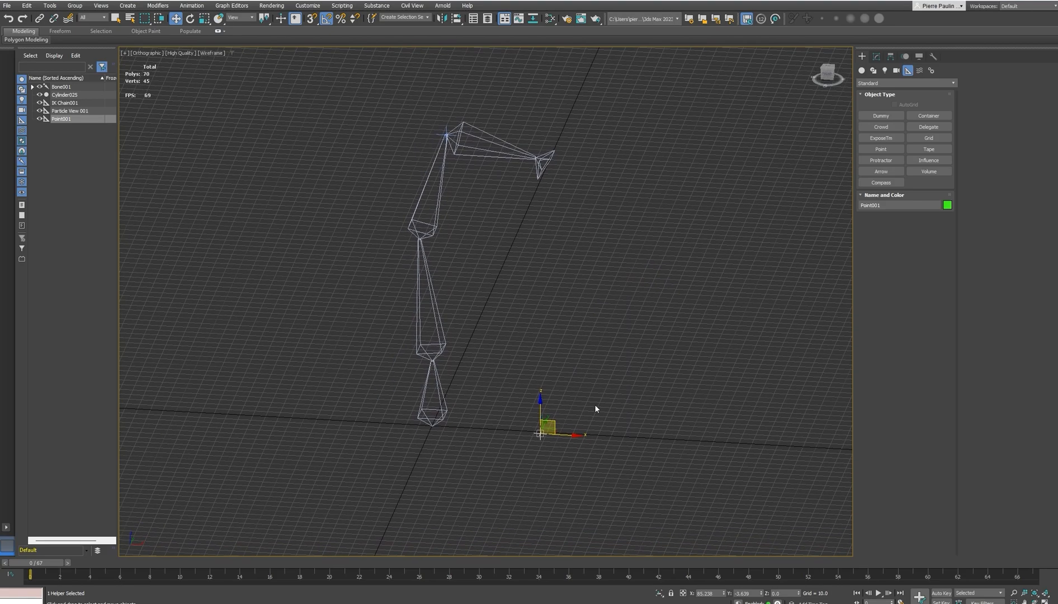
scroll(544, 438, "up", 5)
scroll(543, 429, "down", 5)
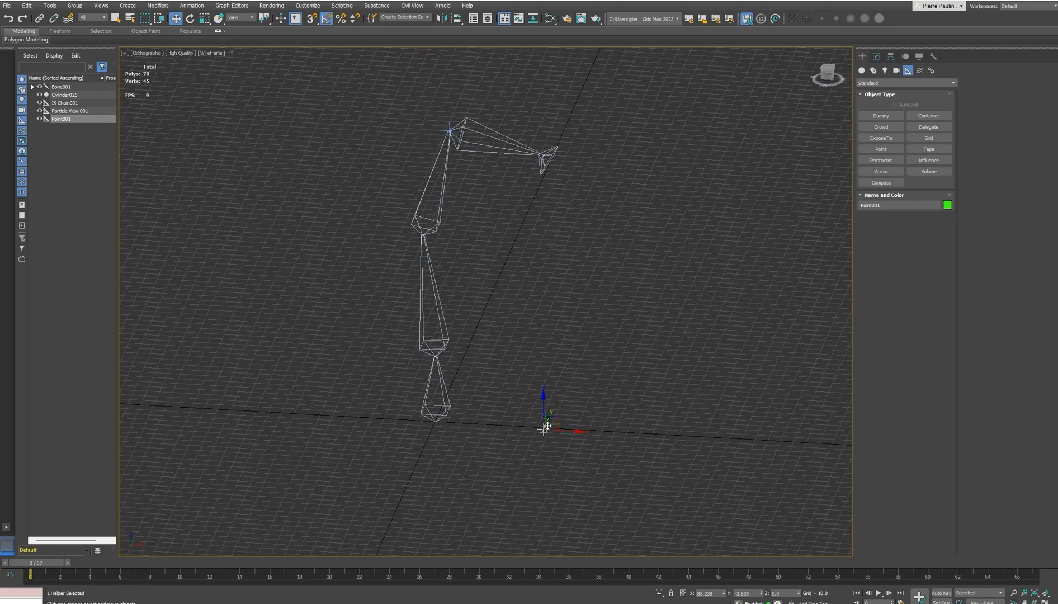
middle_click_drag(544, 429, 554, 422, "alt")
left_click_drag(558, 413, 470, 140)
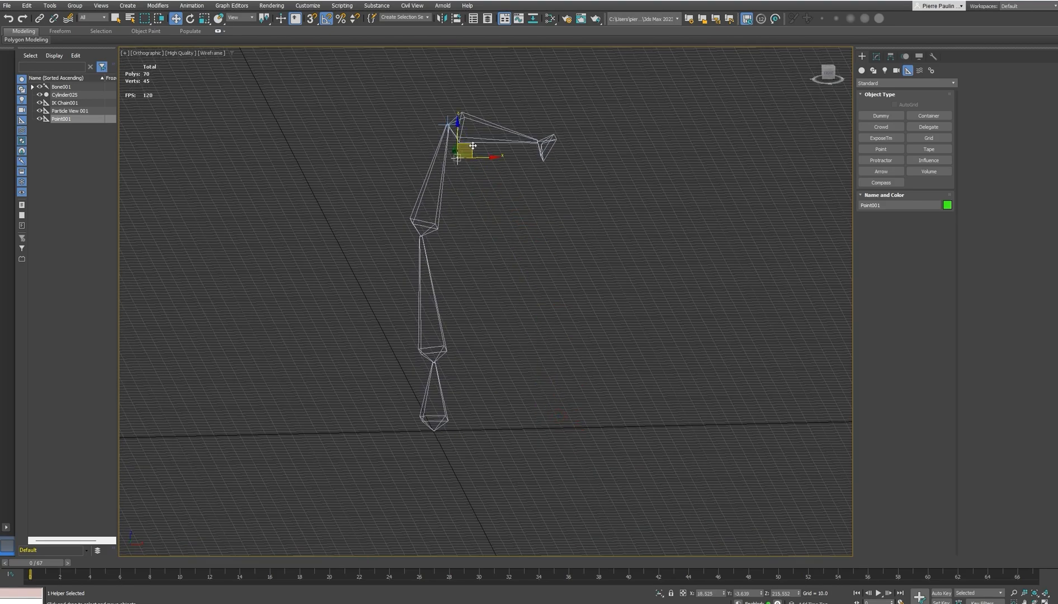
middle_click_drag(474, 162, 485, 316)
scroll(511, 272, "up", 5)
scroll(486, 284, "up", 2)
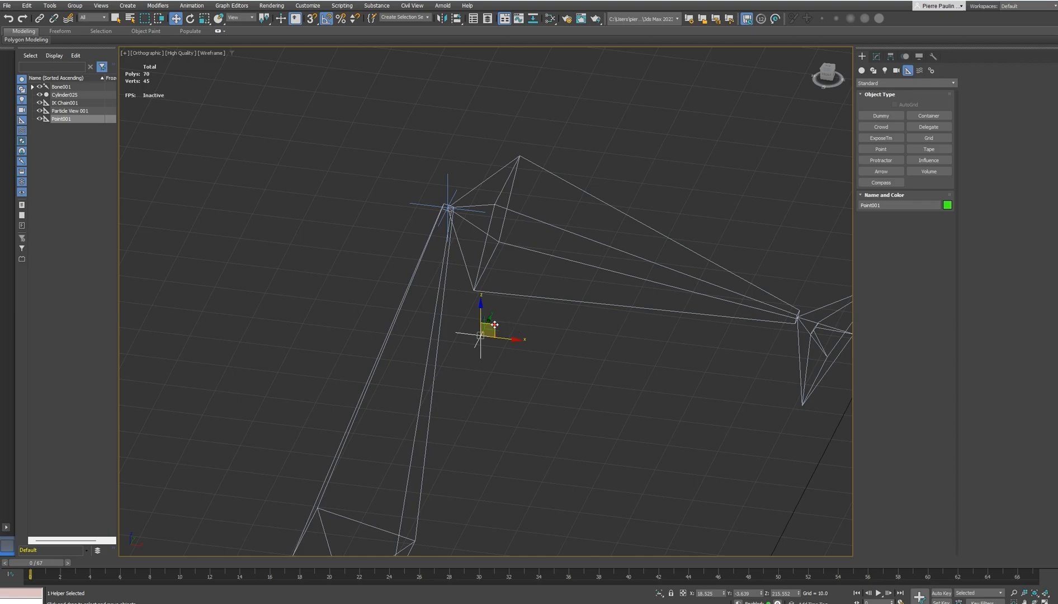
left_click_drag(495, 327, 564, 405)
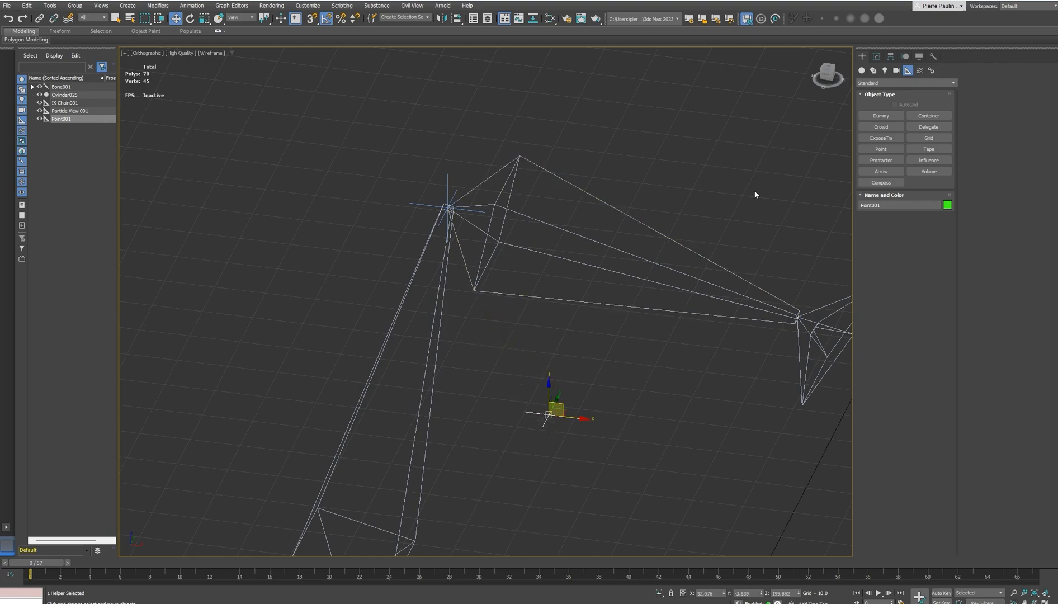
Switch the Point helper's display from Cross to Box and enlarge its size to about 34
left_click(876, 57)
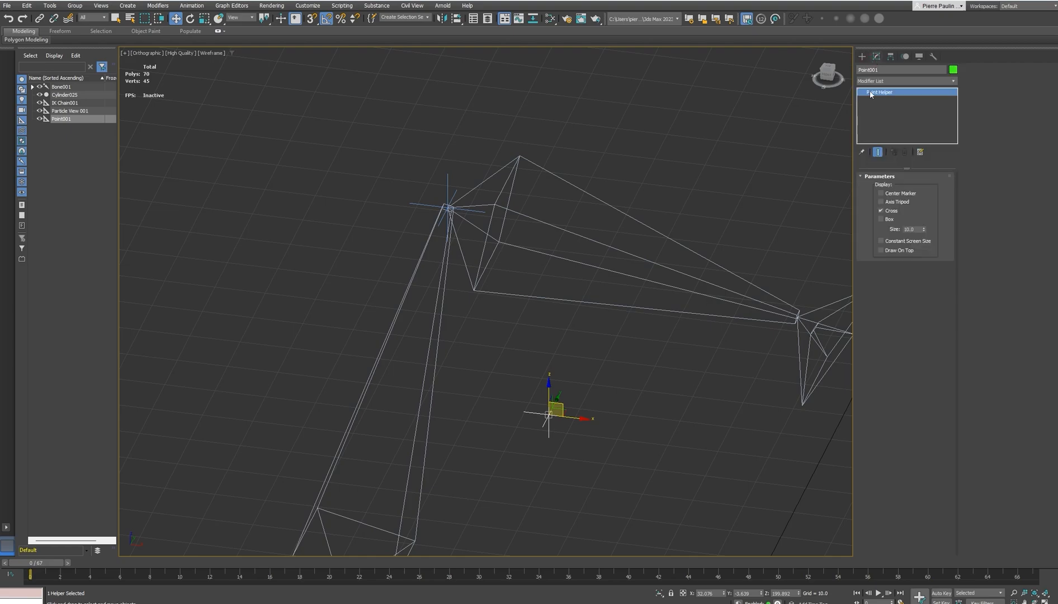
left_click(882, 211)
left_click(882, 219)
middle_click_drag(572, 394, 579, 384, "alt")
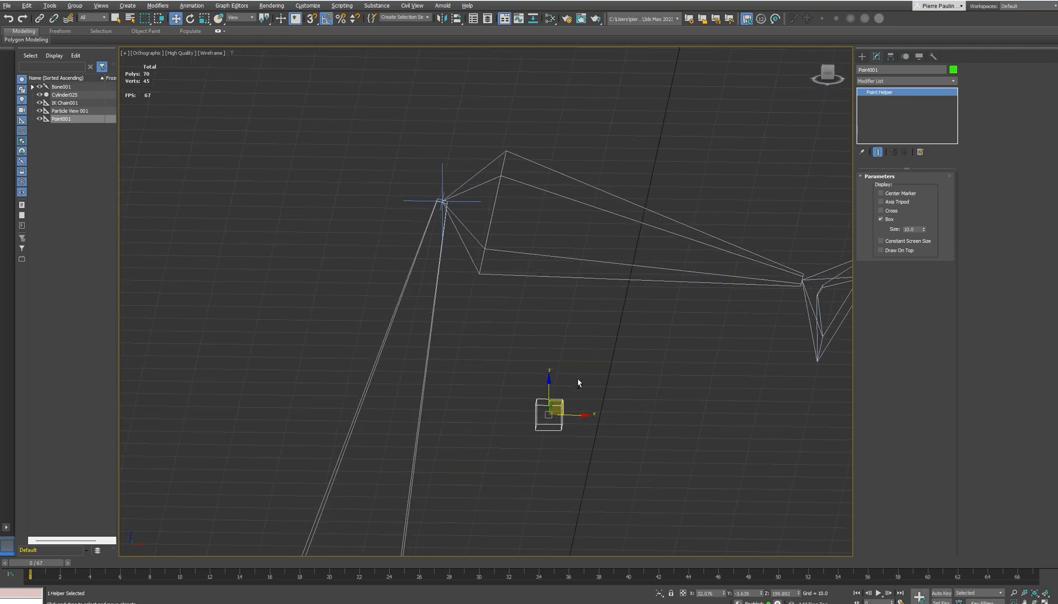
middle_click_drag(572, 432, 567, 425, "alt")
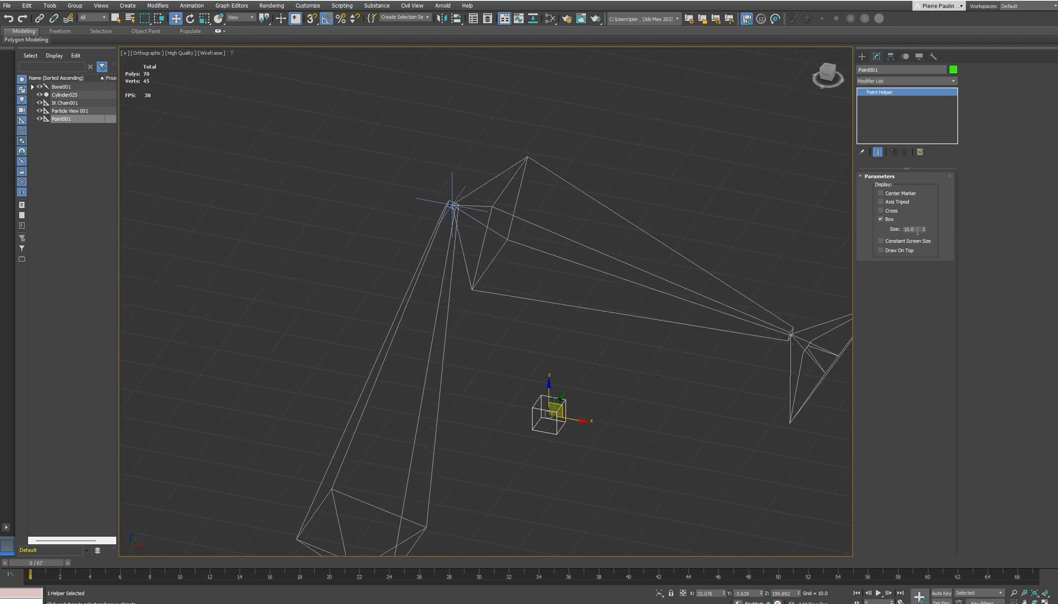
left_click_drag(924, 230, 927, 165)
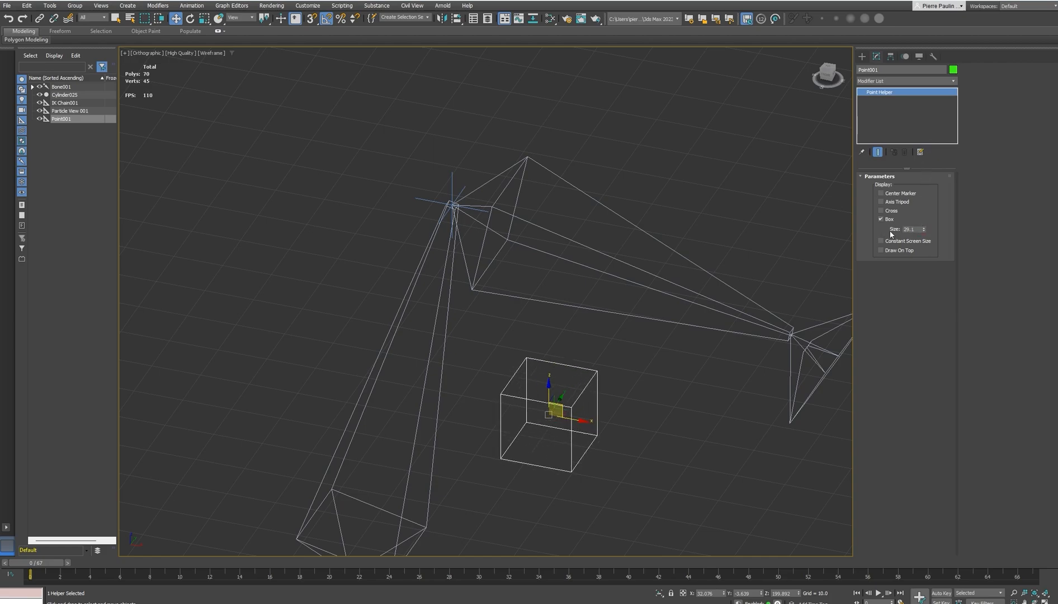
left_click_drag(923, 229, 924, 223)
Scale the Point helper uniformly to about 260 percent
middle_click_drag(656, 440, 575, 394)
key("r")
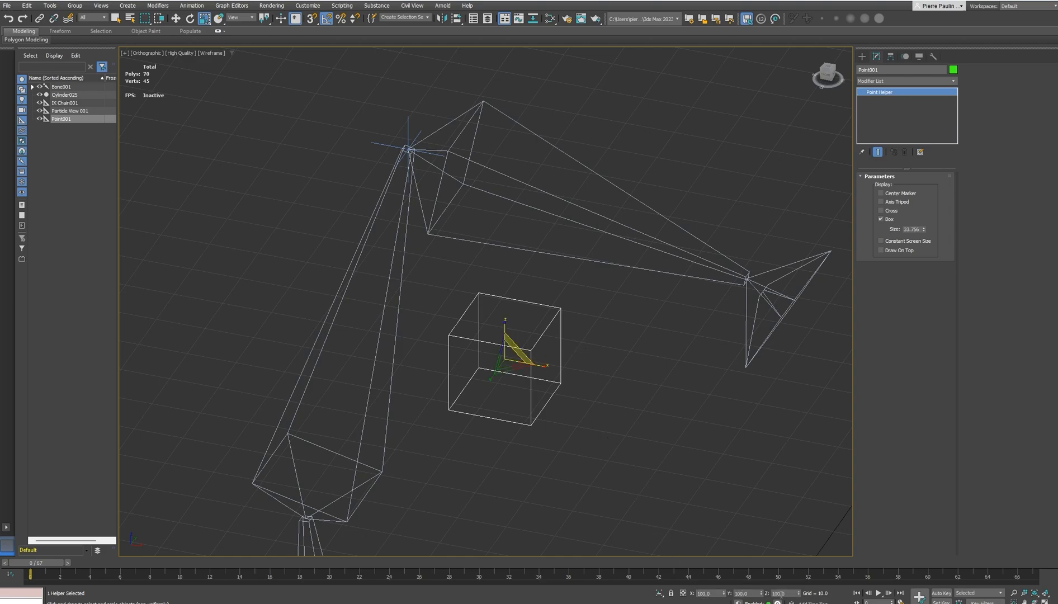
left_click_drag(514, 351, 529, 279)
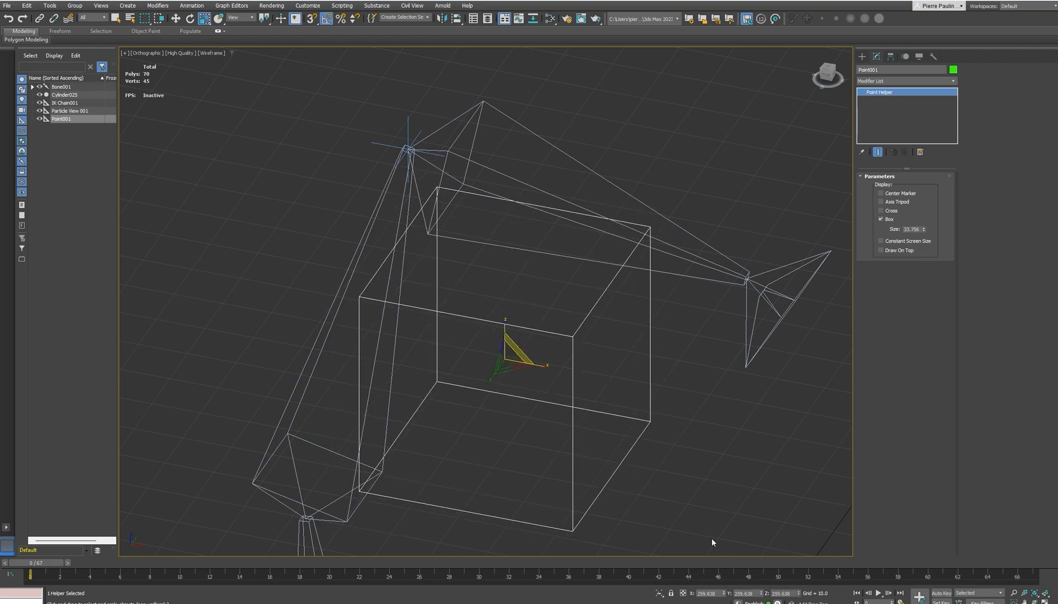
Undo the uniform scaling of the Point helper and enlarge its box with the size parameter to about 39
key("ctrl+z")
middle_click_drag(661, 402, 652, 385)
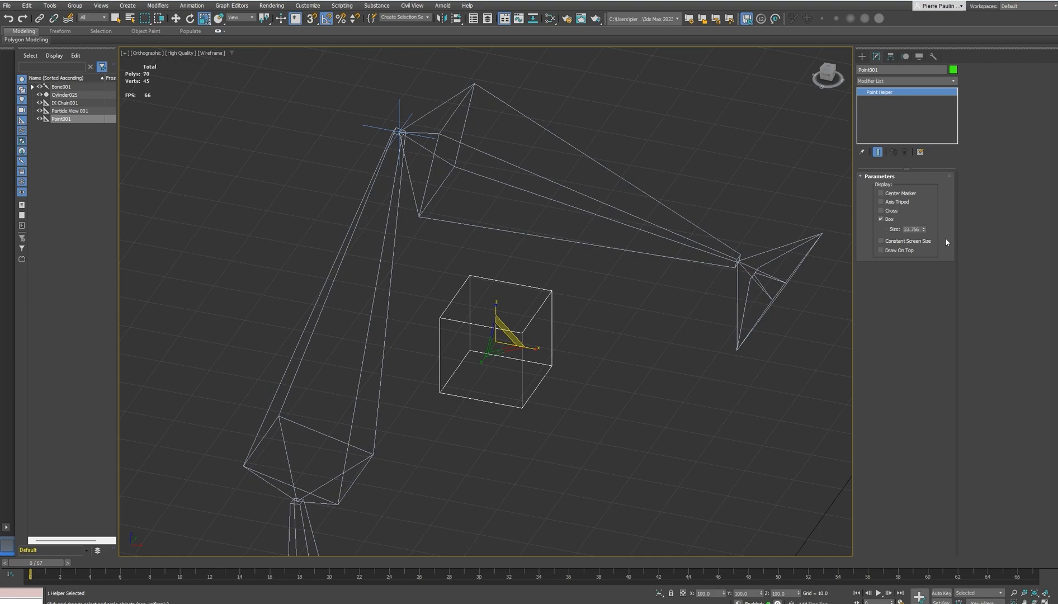
mouse_move(925, 229)
left_mouse_down()
mouse_move(921, 215)
mouse_move(924, 224)
left_mouse_up()
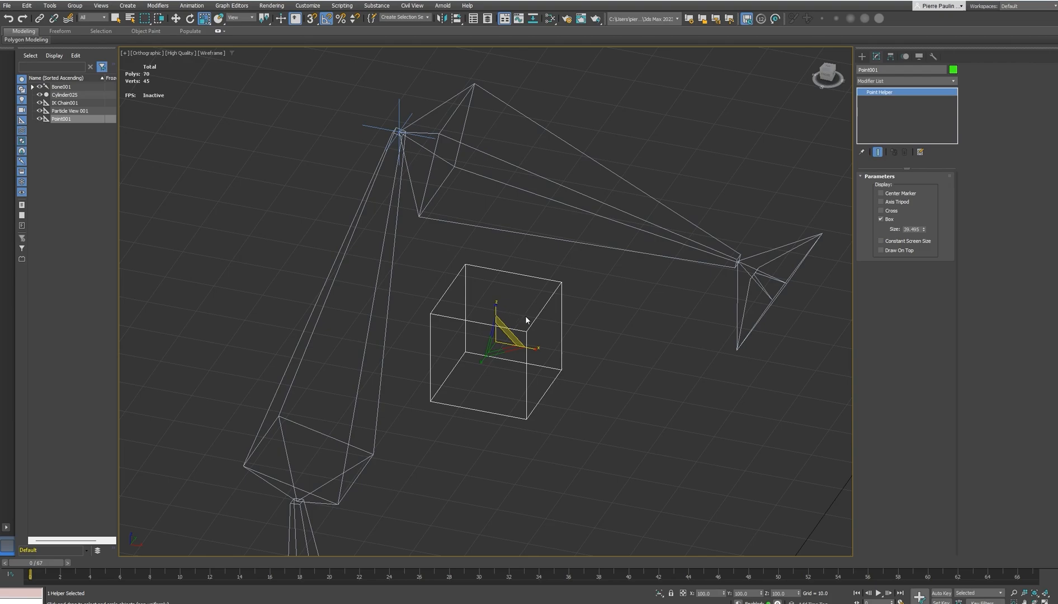
Align the Point helper's position to the IK chain's goal cross at the upper joint of the bone chain
middle_click_drag(533, 305, 579, 323)
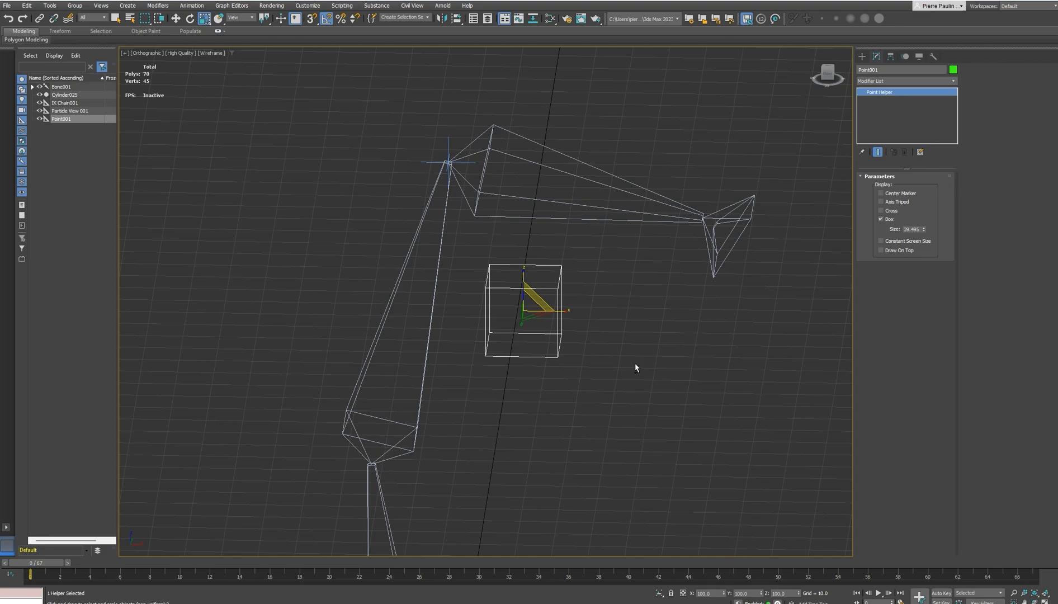
middle_click_drag(635, 364, 630, 357, "alt")
key("w")
middle_click_drag(606, 314, 652, 354, "alt")
middle_click_drag(573, 351, 597, 363)
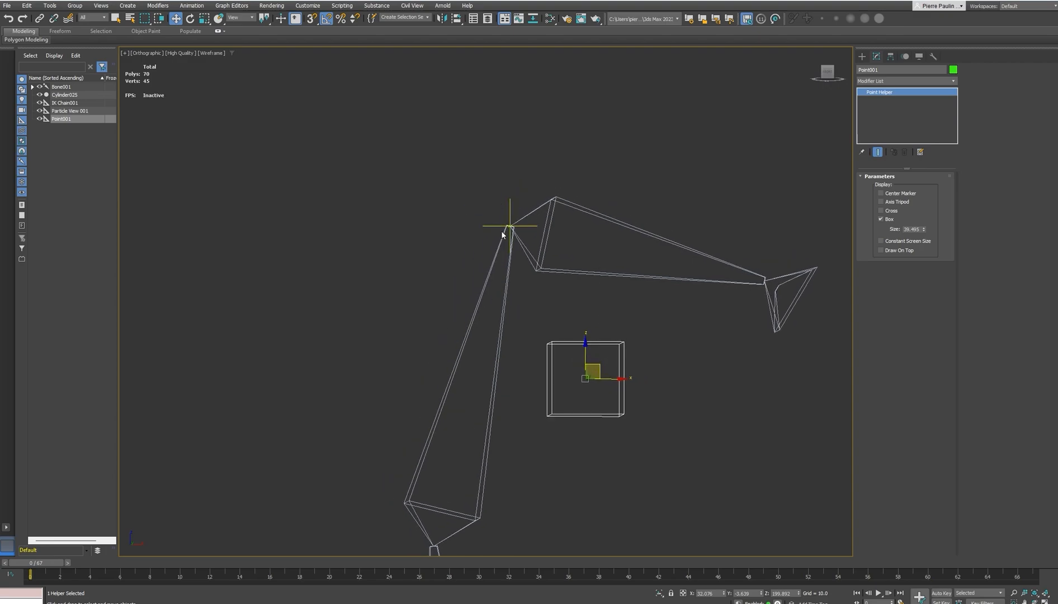
middle_click_drag(646, 342, 645, 344, "alt")
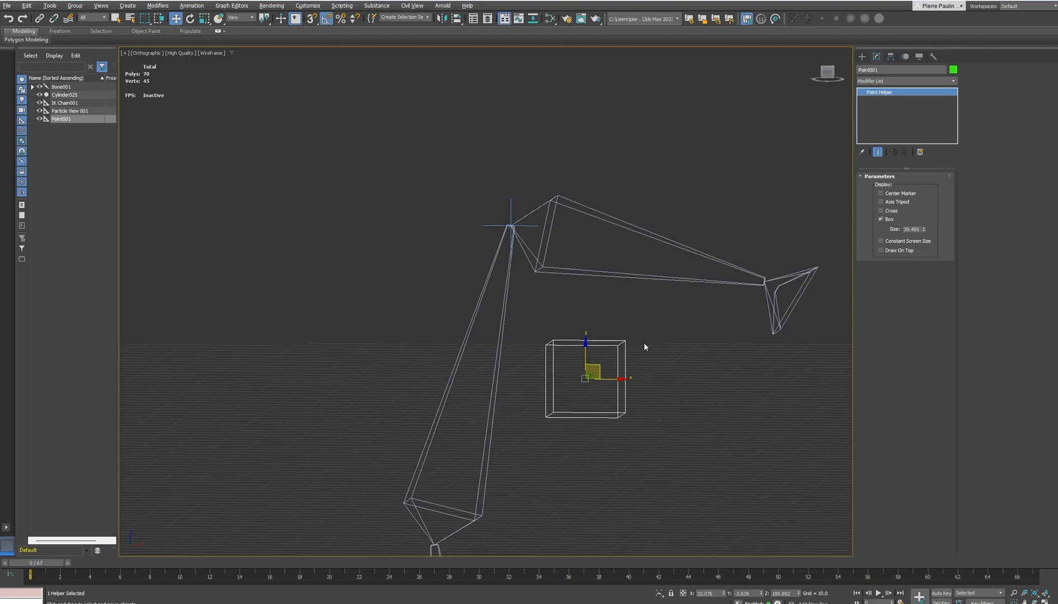
key("alt+a")
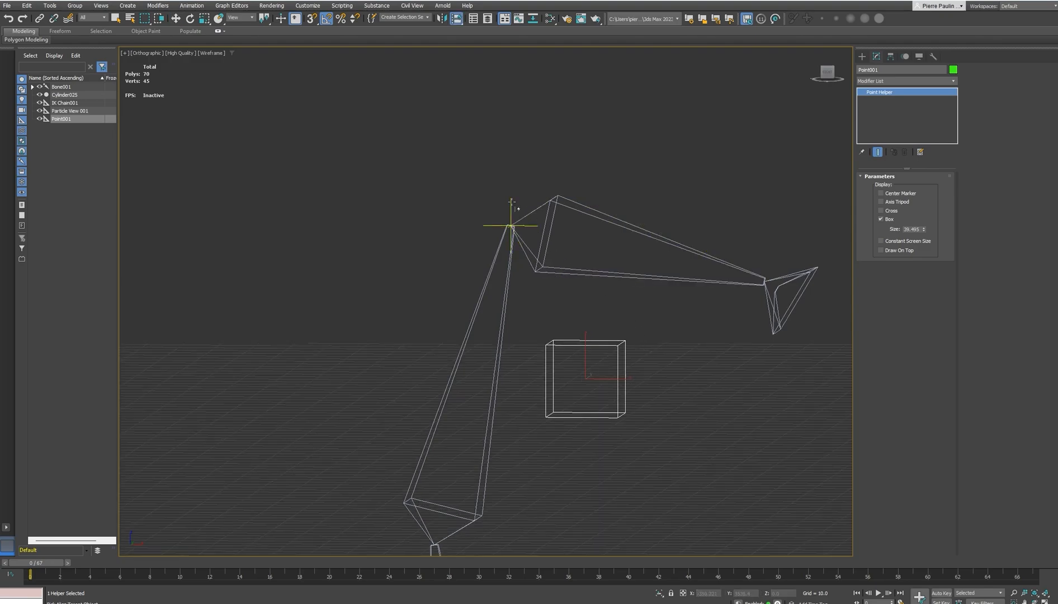
left_click(512, 211)
middle_click_drag(511, 210, 568, 301, "alt")
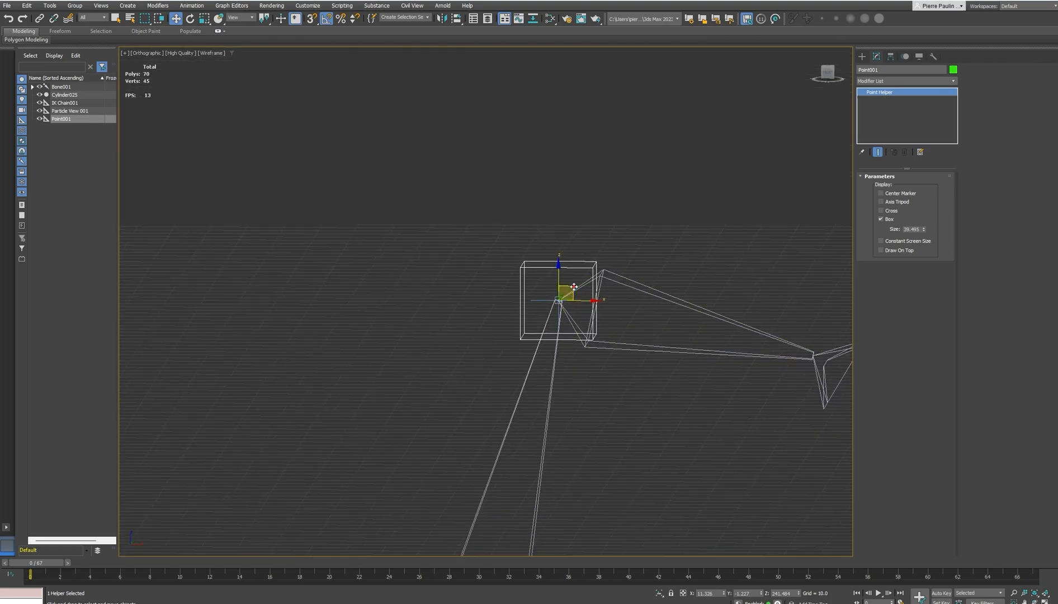
Move the Point helper up and behind the IK goal in the XZ plane, to about X -22 and Z 285
left_click_drag(574, 287, 436, 122)
middle_click_drag(454, 191, 442, 159, "alt")
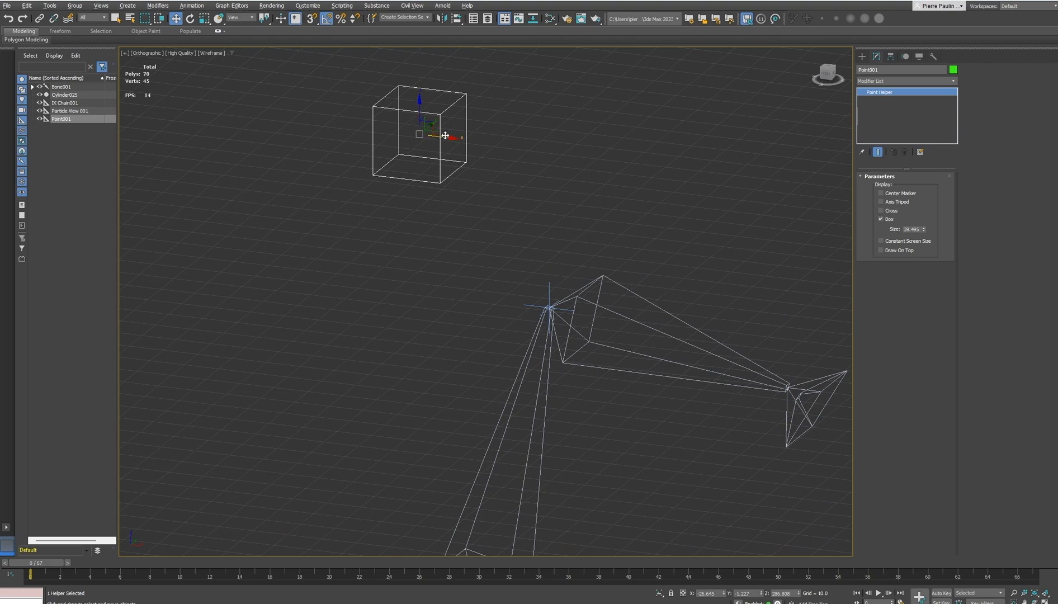
middle_click_drag(444, 135, 456, 126, "alt")
left_click_drag(432, 122, 465, 141)
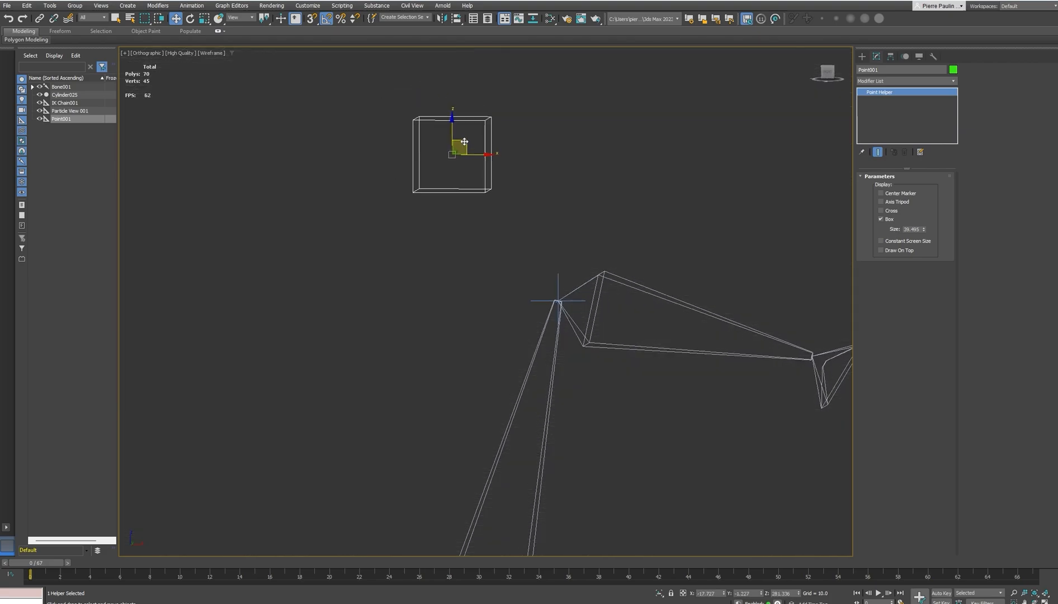
middle_click_drag(606, 257, 607, 269, "alt")
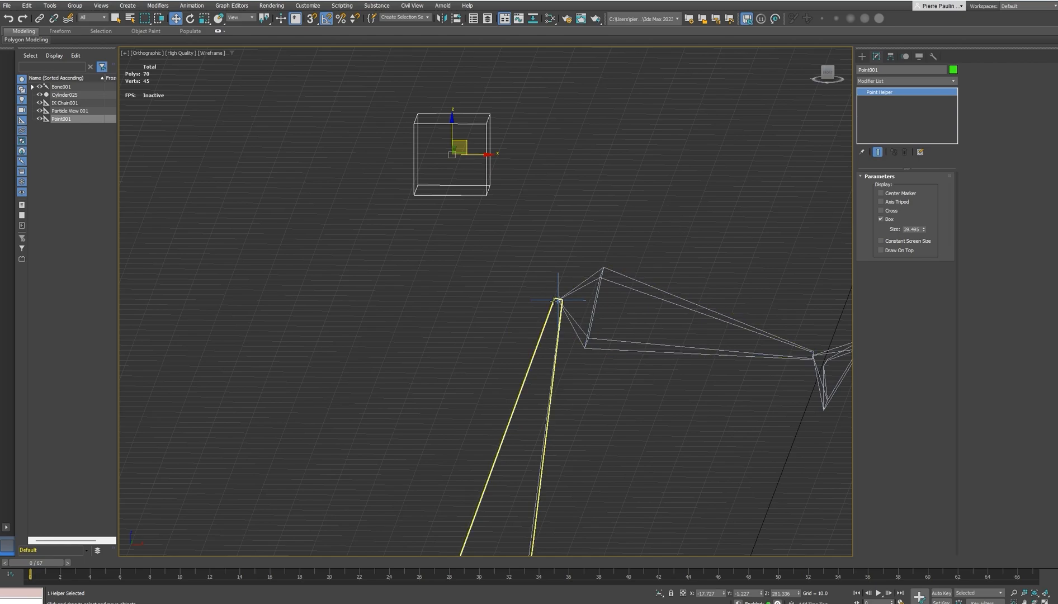
middle_click_drag(558, 313, 573, 324)
left_click_drag(477, 149, 471, 140)
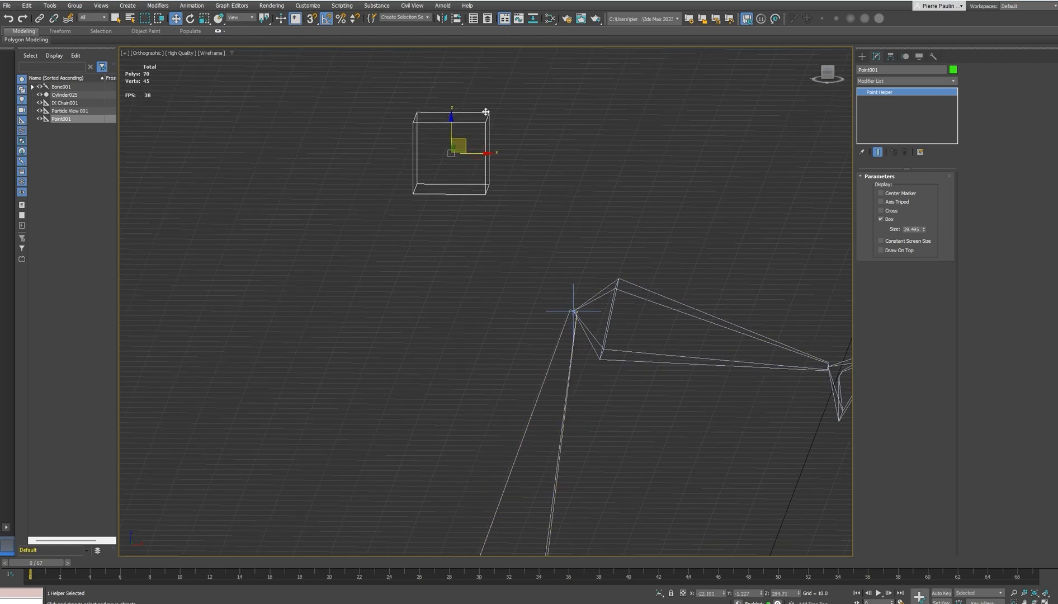
mouse_move(541, 186)
middle_mouse_down("alt")
mouse_move(468, 203)
mouse_move(469, 231)
mouse_move(546, 182)
middle_mouse_up("alt")
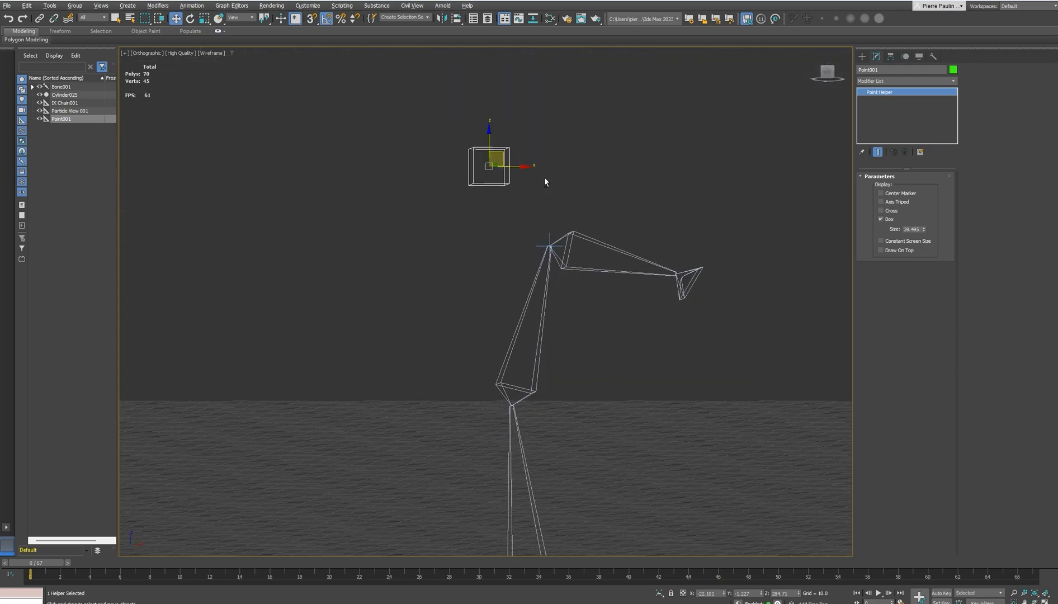
mouse_move(504, 154)
left_mouse_down()
mouse_move(613, 156)
mouse_move(578, 167)
mouse_move(614, 177)
mouse_move(531, 171)
mouse_move(501, 154)
left_mouse_up()
Select the IK chain's goal and link it as a child to the box-shaped Point helper
middle_click_drag(562, 198, 566, 258, "alt")
scroll(549, 220, "up", 2)
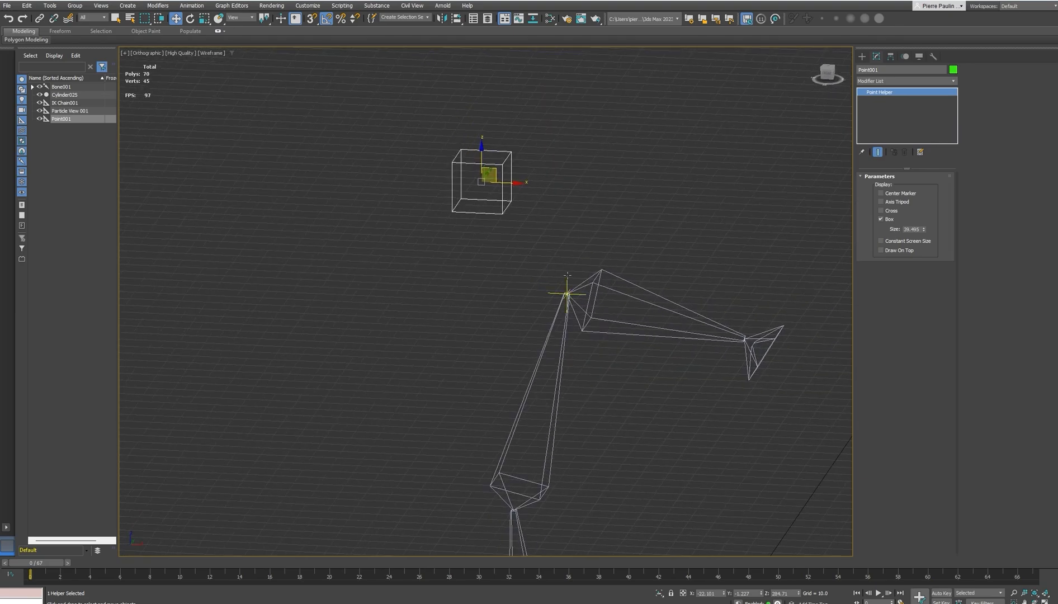
left_click(567, 280)
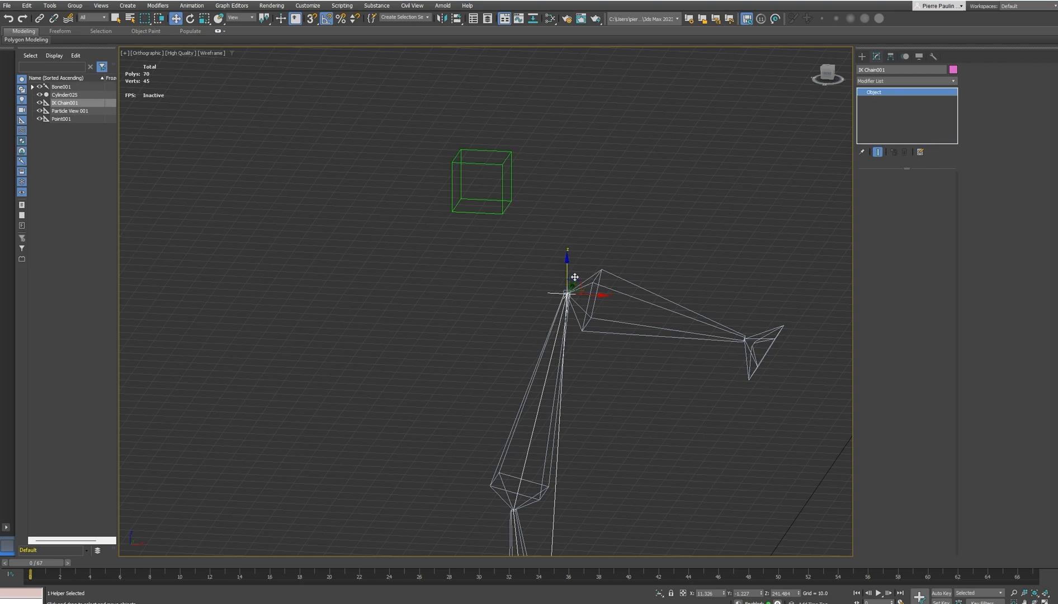
scroll(548, 288, "up", 4)
left_click(551, 289)
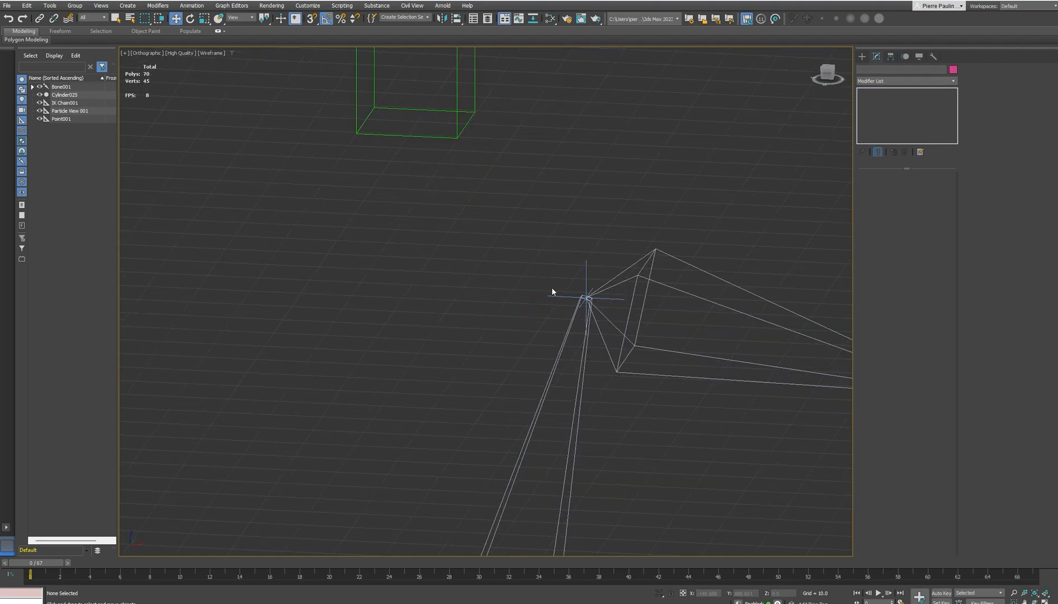
left_click(552, 296)
scroll(519, 315, "down", 5)
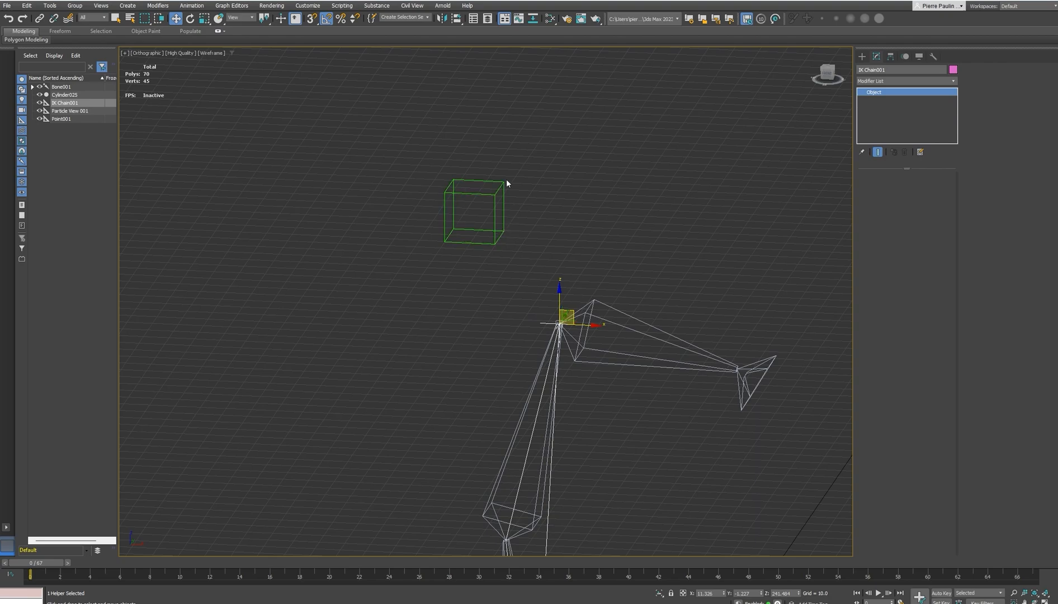
left_click(40, 19)
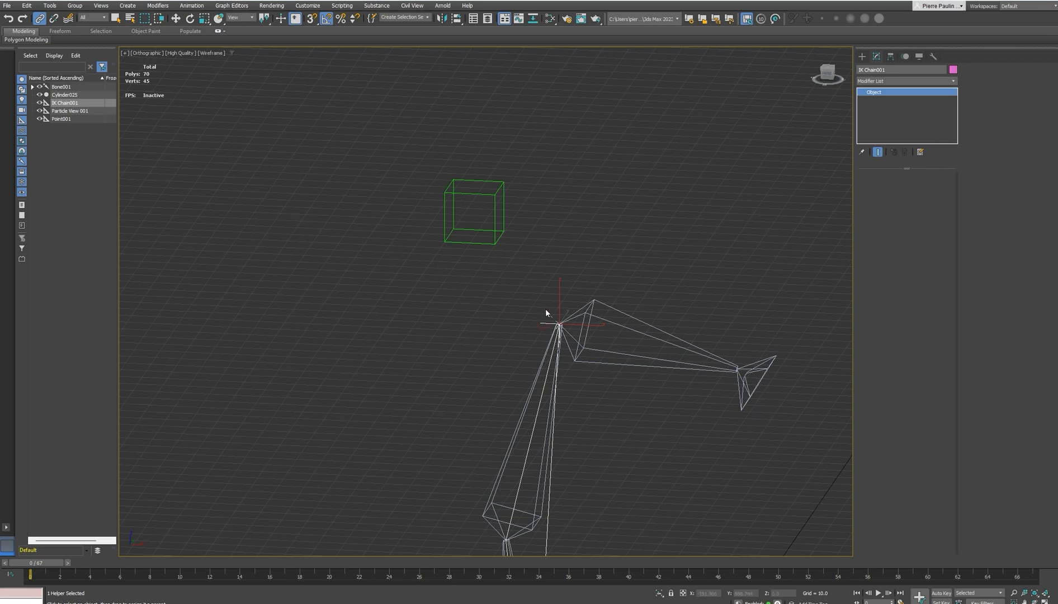
left_click_drag(516, 217, 452, 228)
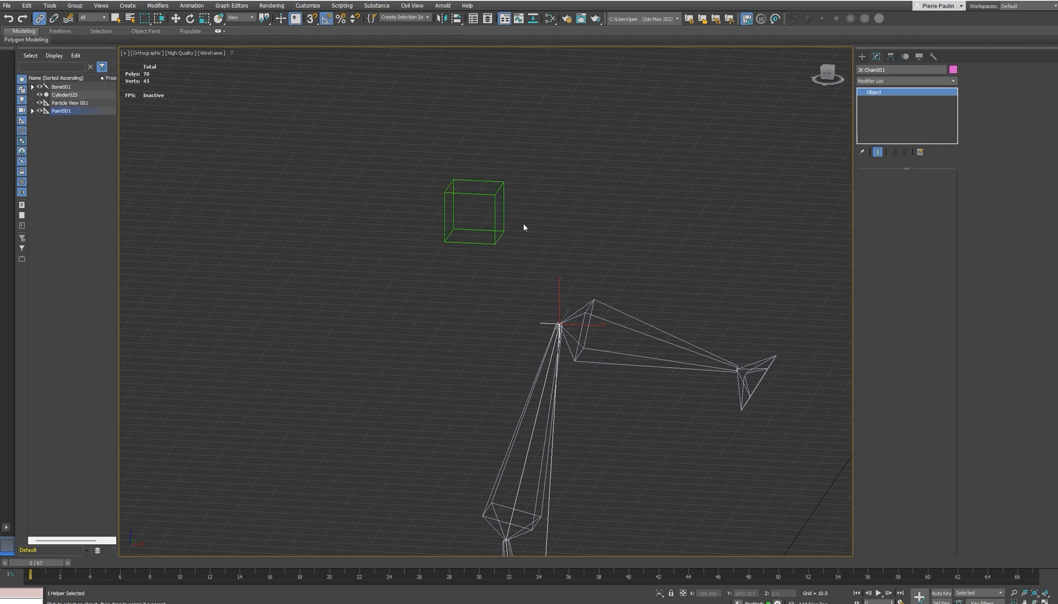
Return to the Move tool and select the box-shaped Point helper above the bone chain
key("w")
left_click(499, 234)
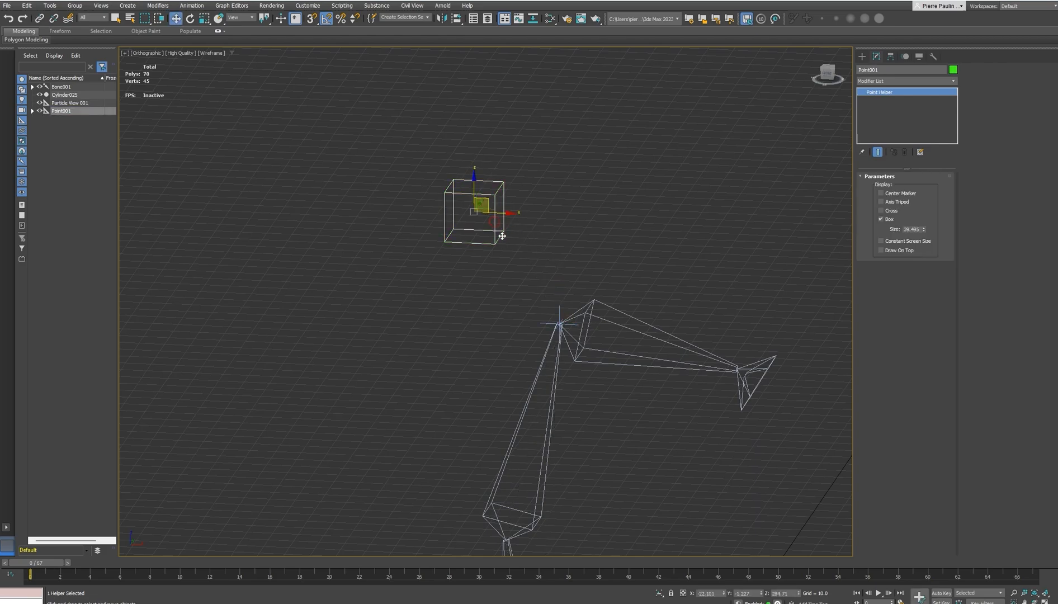
scroll(519, 226, "down", 2)
middle_click_drag(503, 239, 590, 252)
left_click_drag(590, 252, 517, 197)
middle_click_drag(628, 275, 576, 392, "alt")
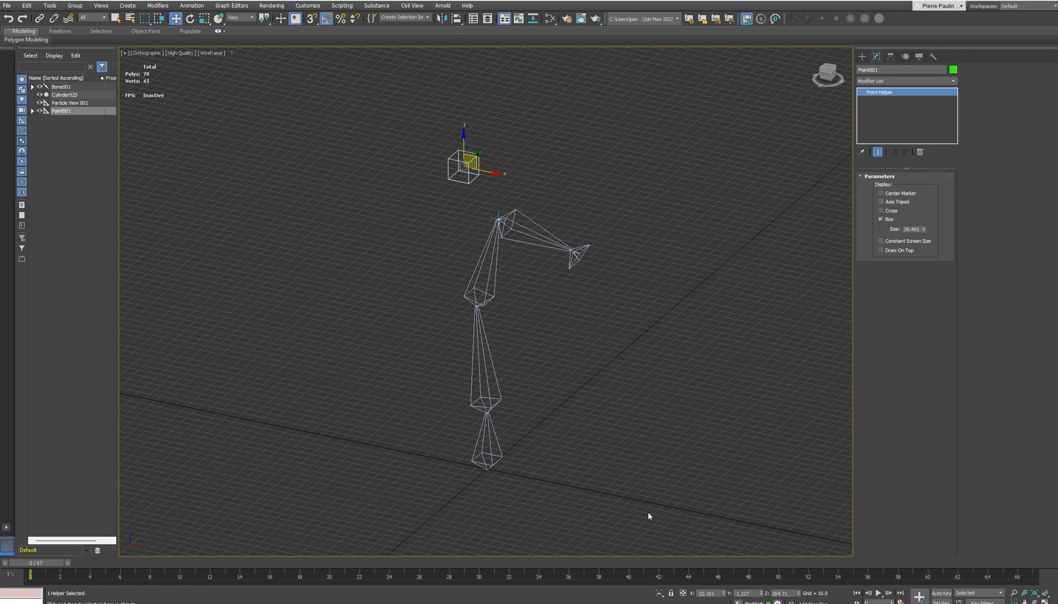